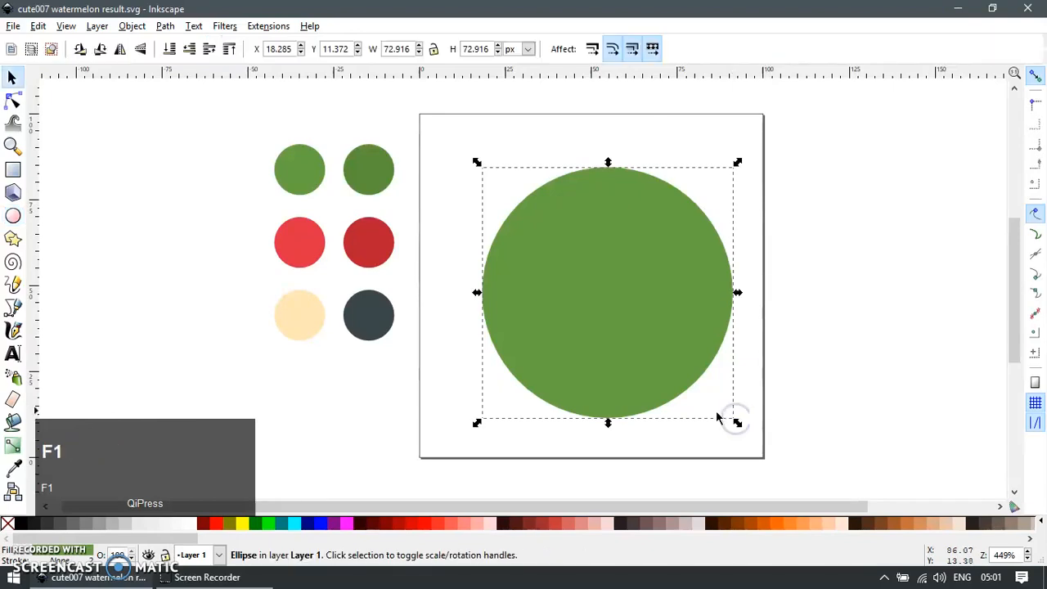
# Step: Move the green circle to the page centre, then add a concentric copy about 64.4 px wide filled with the cream swatch colour
pyautogui.moveTo(626, 348); pyautogui.dragTo(616, 341)
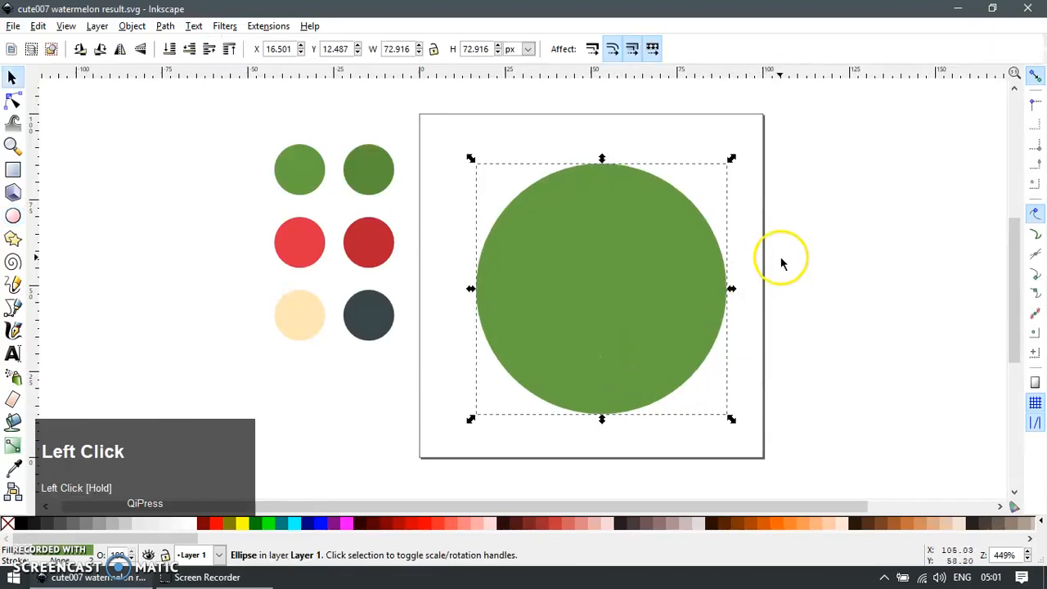
pyautogui.hotkey('ctrl', 'd')
pyautogui.moveTo(731, 161); pyautogui.dragTo(717, 170)
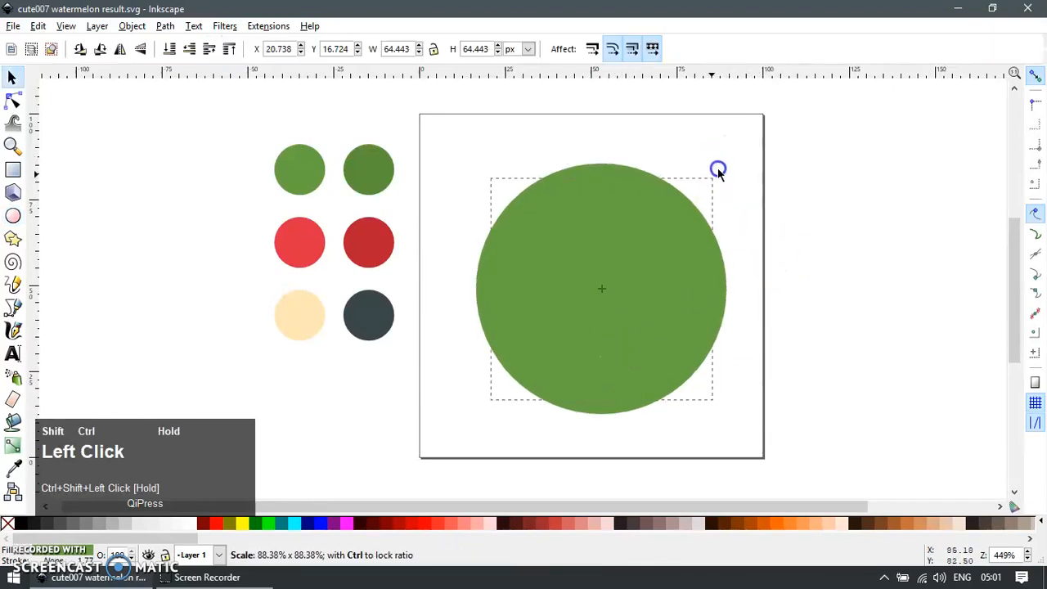
pyautogui.press('F7')
pyautogui.click(301, 313)
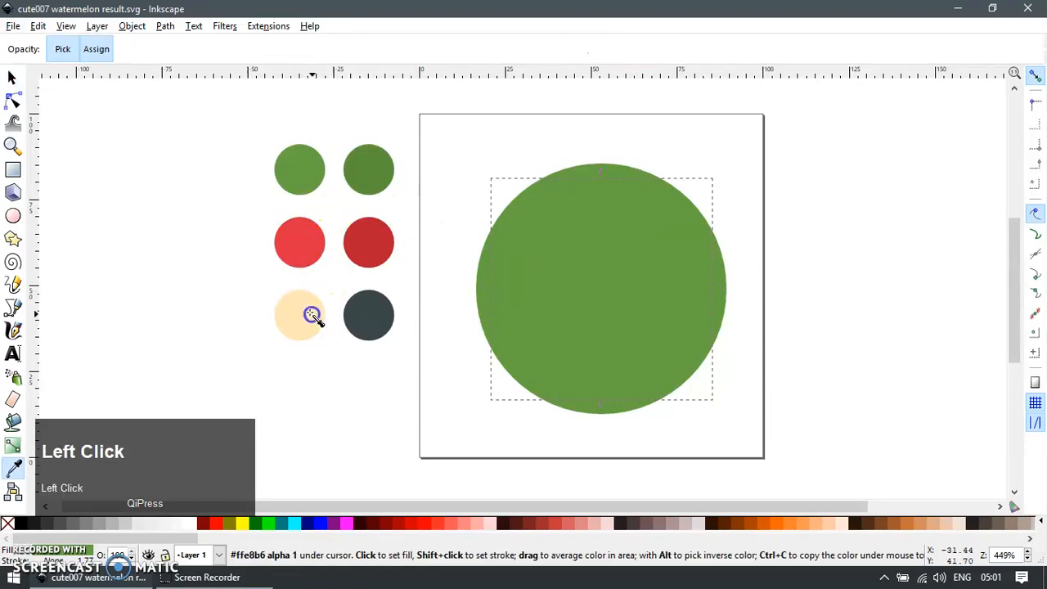
# Step: Duplicate the cream circle, shrink the copy about its centre to about 56.4 px and fill it with the bright red swatch colour
pyautogui.press('F1')
pyautogui.hotkey('ctrl', 'd')
pyautogui.moveTo(716, 173); pyautogui.dragTo(704, 187)
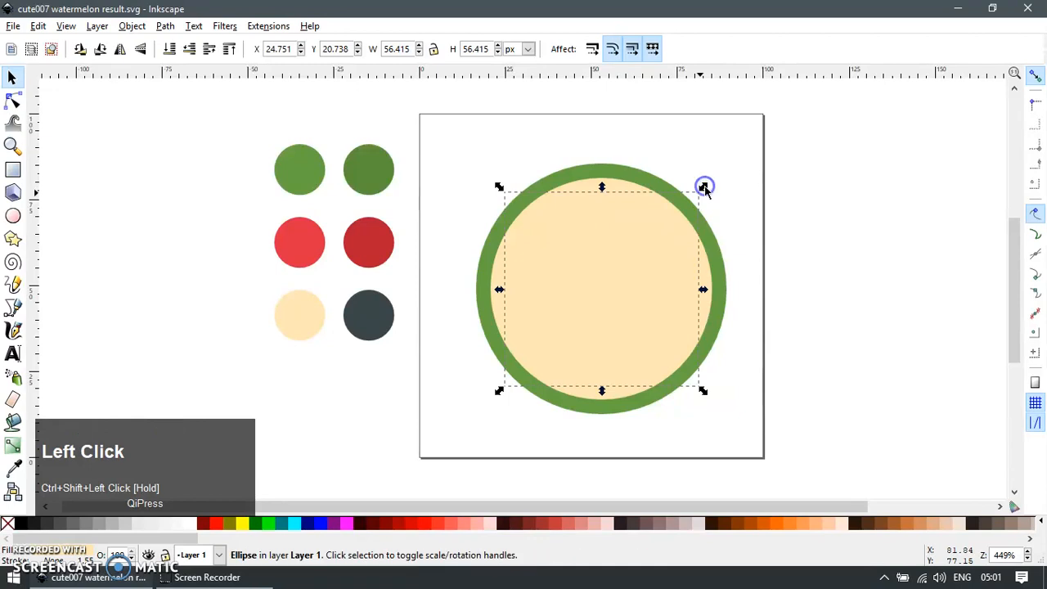
pyautogui.press('F7')
pyautogui.click(292, 240)
pyautogui.press('F1')
pyautogui.click(790, 264)
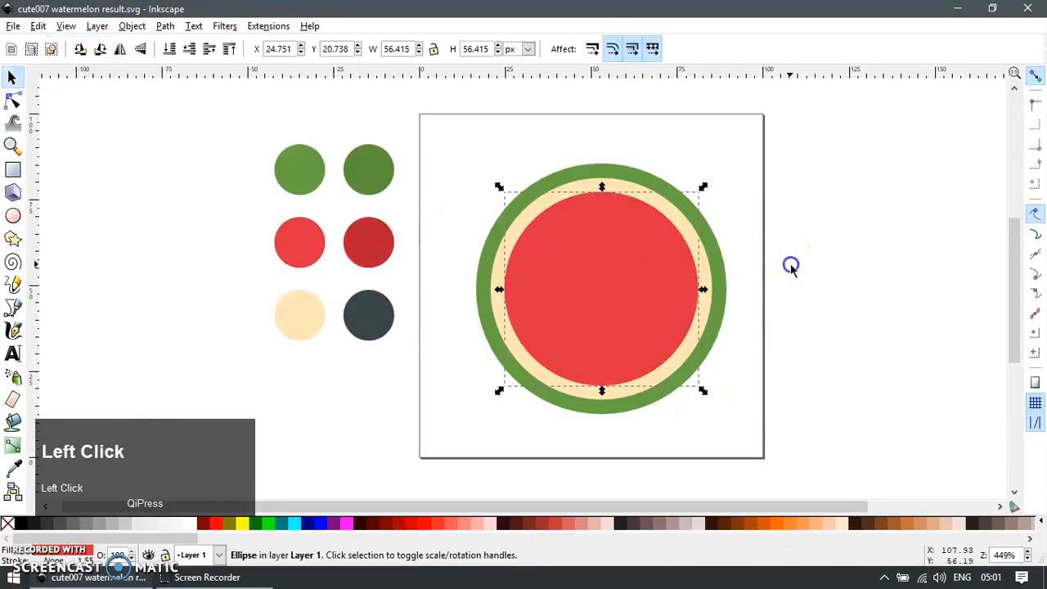
# Step: Enlarge the red circle slightly about its centre to narrow the cream ring
pyautogui.click(695, 237)
pyautogui.click(670, 248)
pyautogui.moveTo(703, 187); pyautogui.dragTo(704, 185)
pyautogui.click(782, 210)
# Step: Turn the red circle and the cream circle into 60-degree pie slices
pyautogui.press('F2')
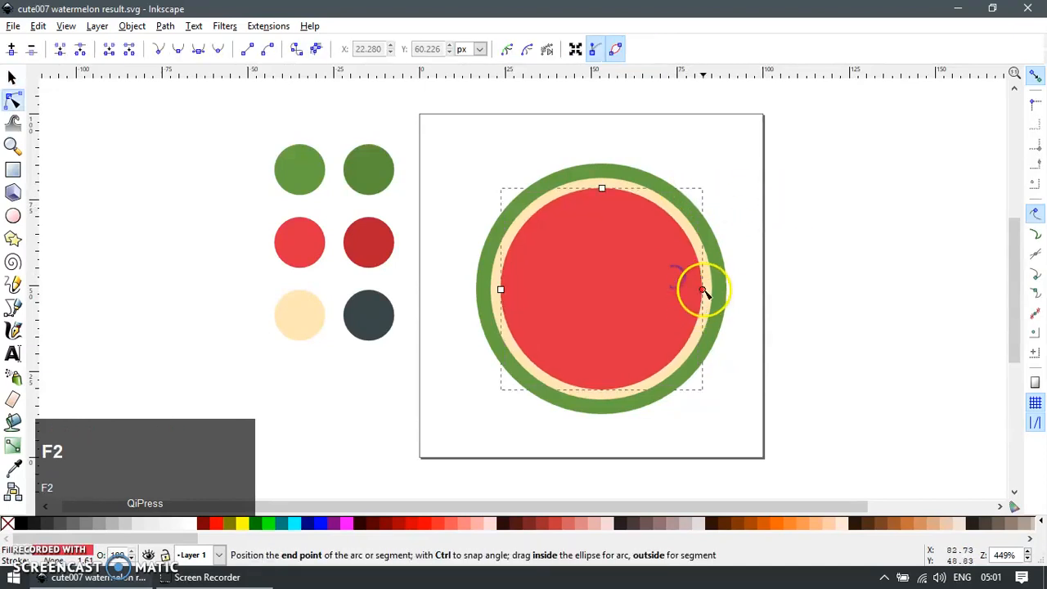
pyautogui.moveTo(701, 289); pyautogui.dragTo(664, 396)
pyautogui.press('F1')
pyautogui.click(643, 269)
pyautogui.press('F2')
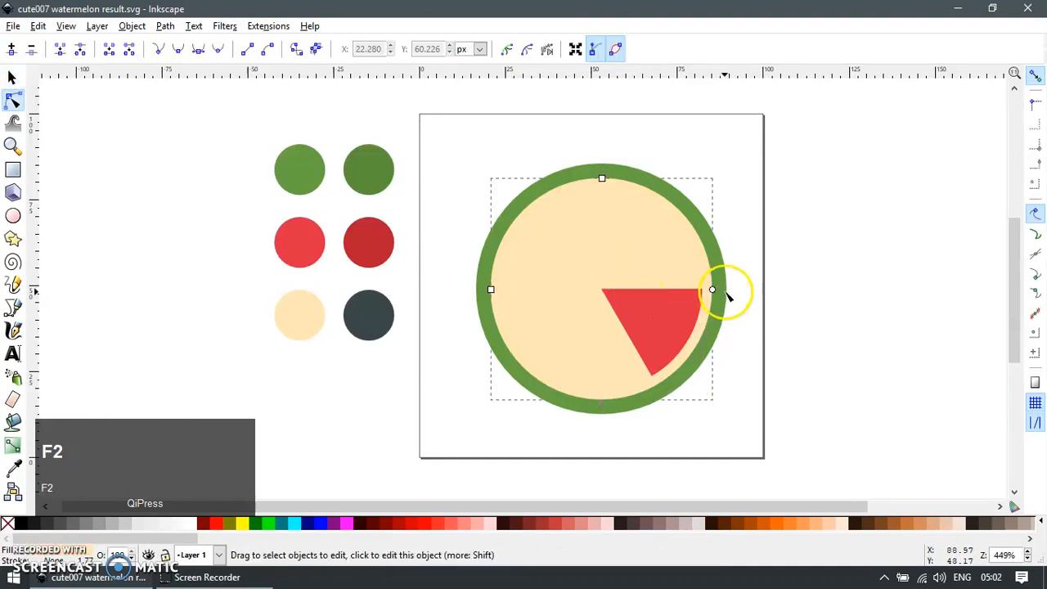
pyautogui.moveTo(713, 290); pyautogui.dragTo(666, 409)
# Step: Turn the green circle into a 60-degree pie slice matching the red and cream ones
pyautogui.press('F1')
pyautogui.click(654, 234)
pyautogui.press('F2')
pyautogui.click(728, 289)
pyautogui.moveTo(729, 290); pyautogui.dragTo(731, 384)
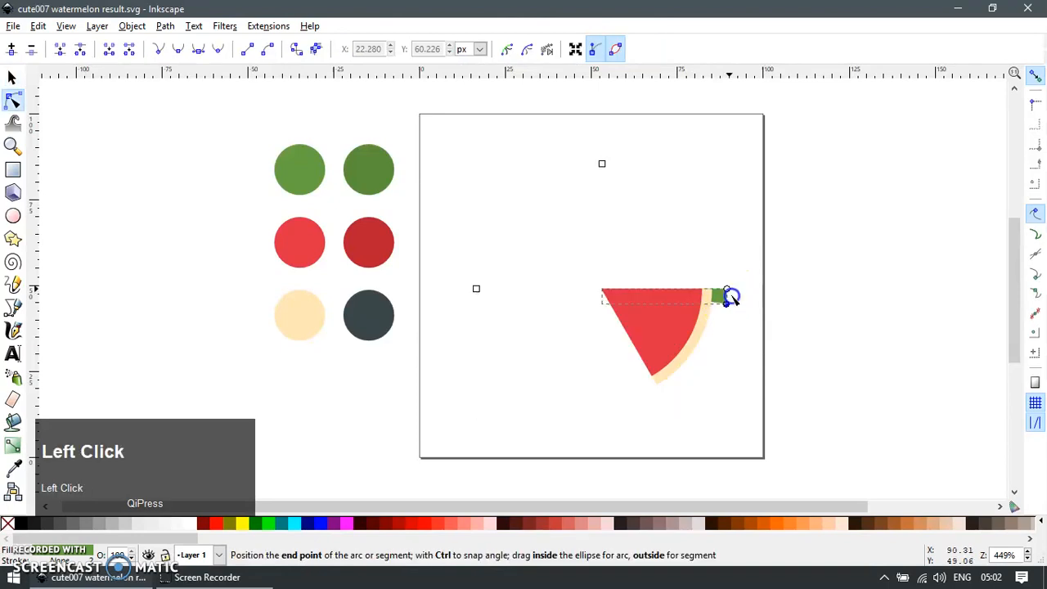
pyautogui.moveTo(689, 429); pyautogui.dragTo(689, 430)
# Step: Rotate the three slices together 60 degrees clockwise so the tip points up, and move them to the middle of the page
pyautogui.press('F1')
pyautogui.moveTo(807, 221); pyautogui.dragTo(561, 452)
pyautogui.press(']')
pyautogui.press(']')
pyautogui.press(']')
pyautogui.press(']')
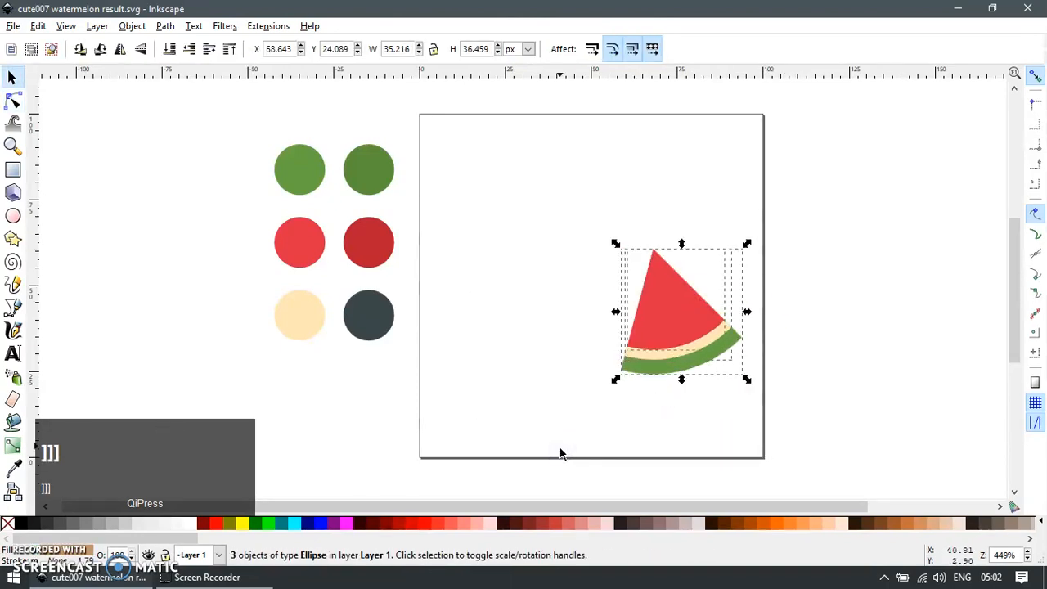
pyautogui.moveTo(693, 342); pyautogui.dragTo(608, 335)
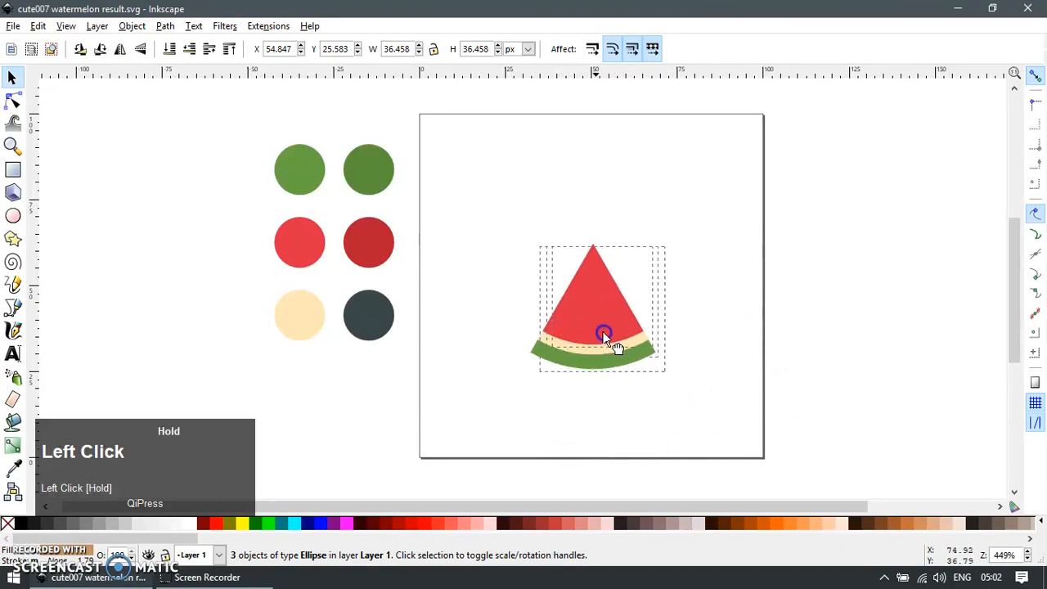
# Step: Draw a whole upright ellipse about 3.3 by 7.1 px beside the slice and fill it with the dark red swatch colour
pyautogui.press('z')
pyautogui.click(418, 259)
pyautogui.press('e')
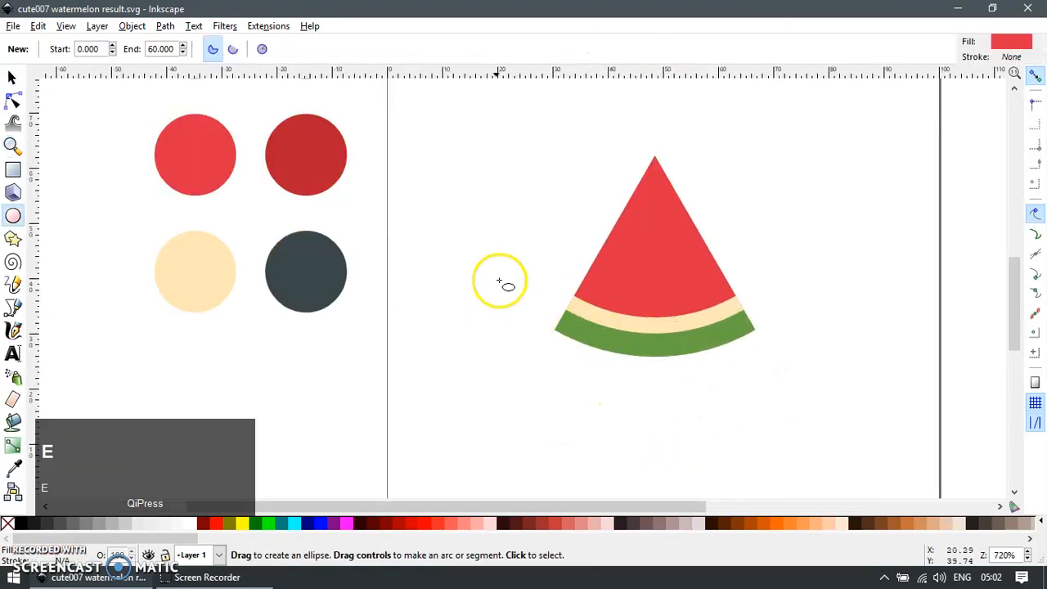
pyautogui.moveTo(480, 222); pyautogui.dragTo(498, 259)
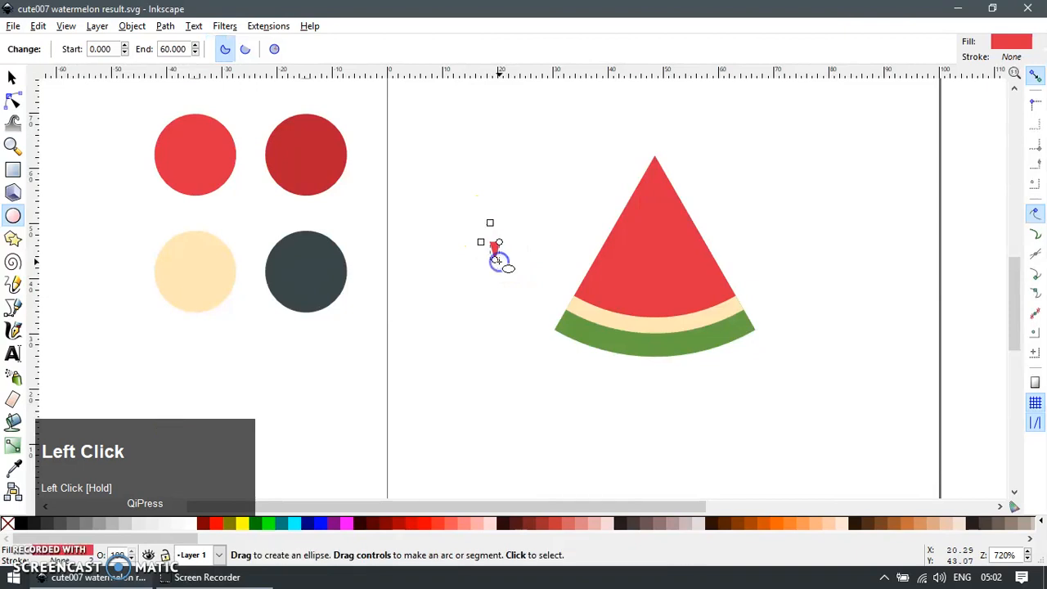
pyautogui.click(273, 49)
pyautogui.press('F1')
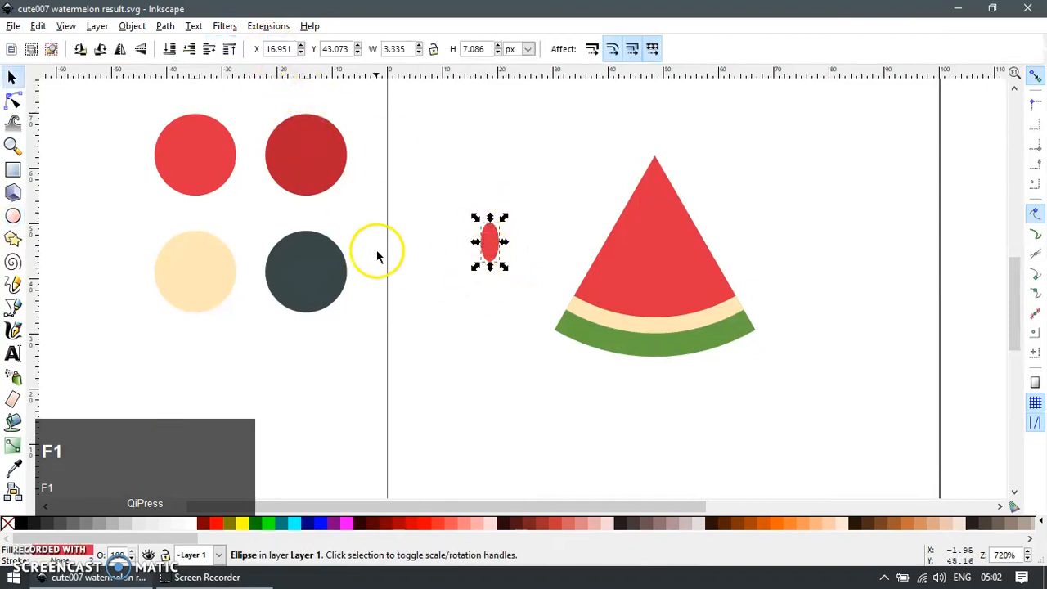
pyautogui.press('F7')
pyautogui.click(325, 175)
pyautogui.press('space')
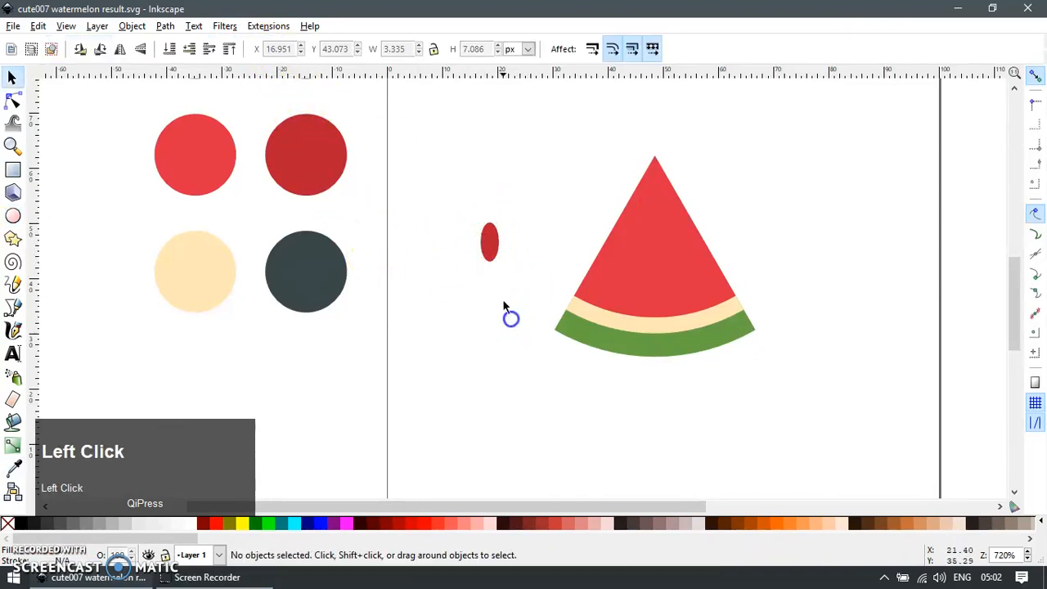
# Step: Place the dark red seed near the lower left of the red flesh and shrink it to about 1.5 by 3.2 px
pyautogui.moveTo(489, 242); pyautogui.dragTo(606, 290)
pyautogui.click(606, 288)
pyautogui.press('F3')
pyautogui.moveTo(543, 208); pyautogui.dragTo(813, 371)
pyautogui.press('F1')
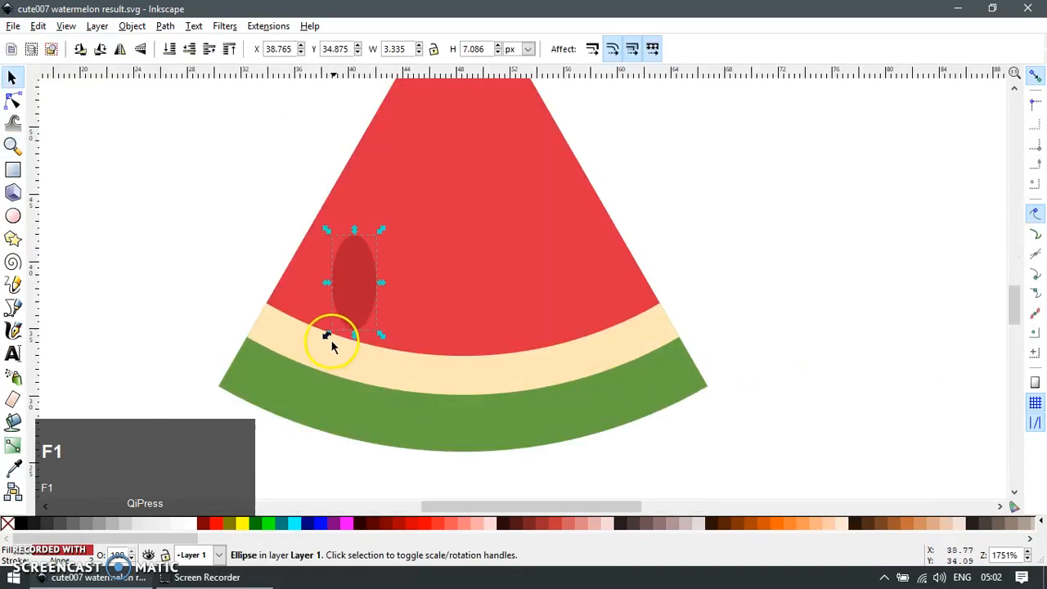
pyautogui.moveTo(376, 325); pyautogui.dragTo(358, 284)
pyautogui.scroll(1, 385, 282)
pyautogui.moveTo(319, 251); pyautogui.dragTo(327, 257)
# Step: Duplicate the seed and mirror the copy horizontally to the opposite side of the red flesh
pyautogui.hotkey('ctrl', 'd')
pyautogui.keyDown('shift'); pyautogui.click(608, 236); pyautogui.keyUp('shift')
pyautogui.press('h')
pyautogui.click(865, 191)
# Step: Add three seed copies between the two outer seeds and distribute all five with equal horizontal gaps
pyautogui.moveTo(867, 179); pyautogui.dragTo(549, 337)
pyautogui.hotkey('ctrl', 'd')
pyautogui.hotkey('ctrl', 'd')
pyautogui.moveTo(550, 260); pyautogui.dragTo(489, 263)
pyautogui.moveTo(175, 183); pyautogui.dragTo(806, 304)
pyautogui.hotkey('ctrl', 'shift', 'a')
pyautogui.click(907, 211)
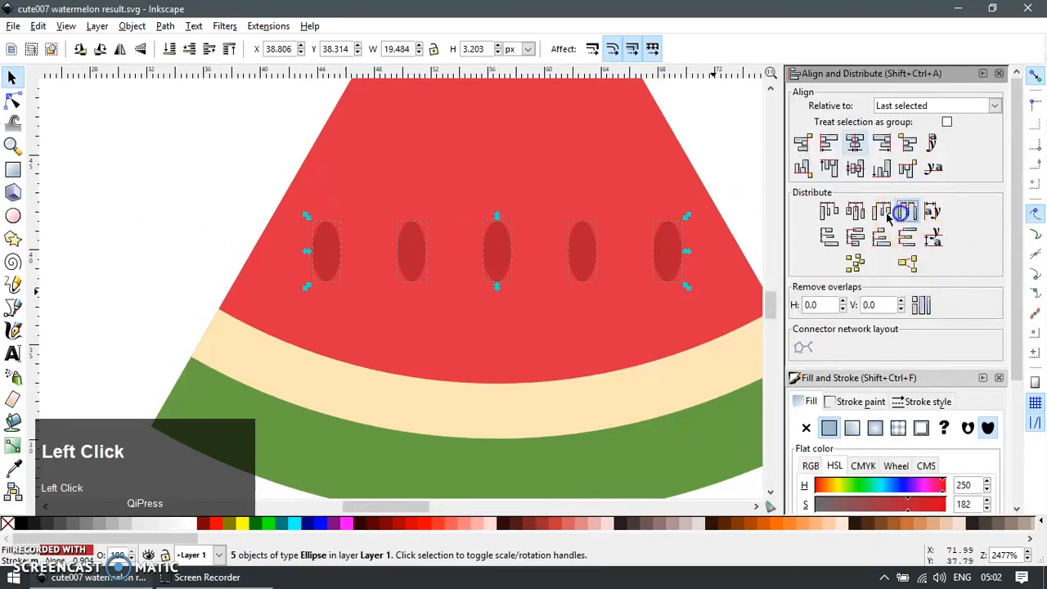
pyautogui.click(740, 168)
# Step: Nudge the second and fourth seeds down together to a Y position of about 37.67 px
pyautogui.click(582, 254)
pyautogui.keyDown('shift'); pyautogui.click(417, 262); pyautogui.keyUp('shift')
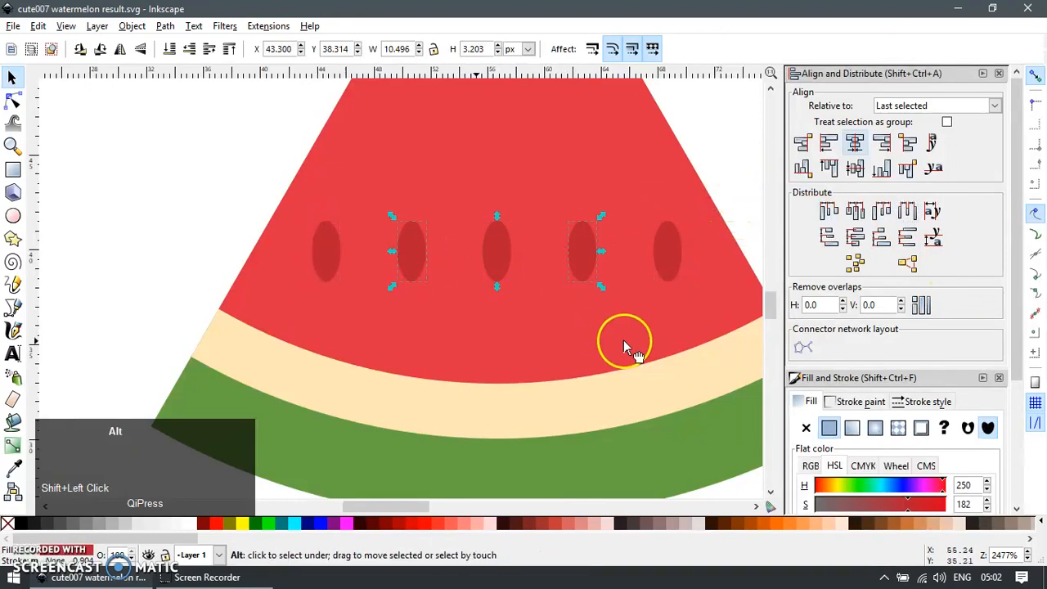
pyautogui.hotkey('alt', 'Down')
pyautogui.hotkey('alt', 'Down')
pyautogui.hotkey('alt', 'Down')
pyautogui.hotkey('alt', 'Down')
pyautogui.hotkey('alt', 'Down')
pyautogui.hotkey('alt', 'Down')
pyautogui.hotkey('alt', 'Down')
pyautogui.hotkey('alt', 'Down')
pyautogui.hotkey('alt', 'Down')
pyautogui.hotkey('alt', 'Down')
pyautogui.hotkey('alt', 'Down')
pyautogui.hotkey('alt', 'Down')
pyautogui.hotkey('alt', 'Down')
pyautogui.hotkey('alt', 'Down')
pyautogui.hotkey('alt', 'Down')
pyautogui.hotkey('alt', 'Down')
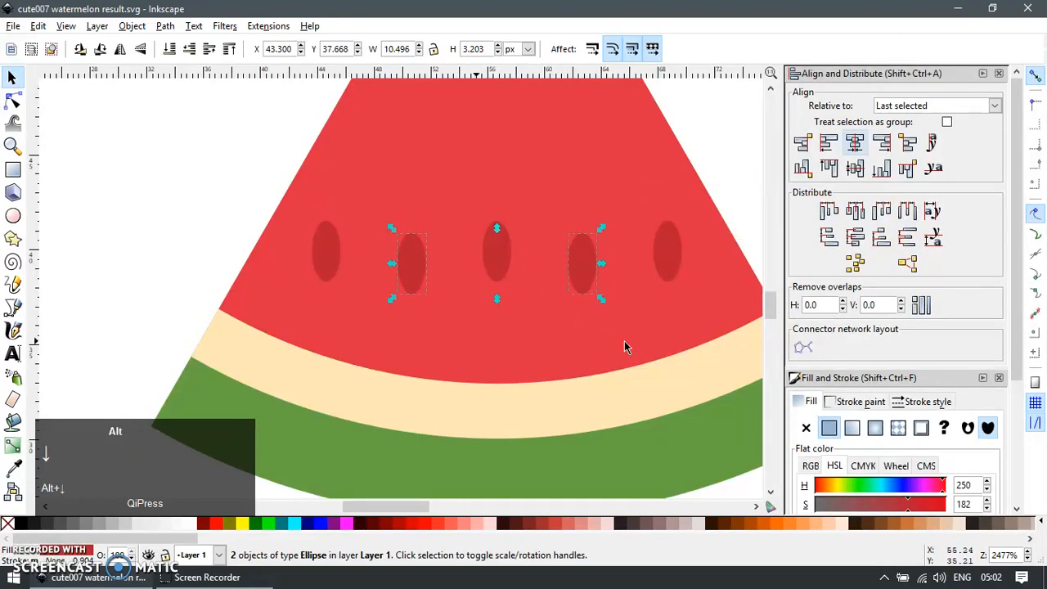
pyautogui.press('Escape')
# Step: Nudge the middle seed down to a Y position of about 37.02 px to curve the row
pyautogui.click(509, 274)
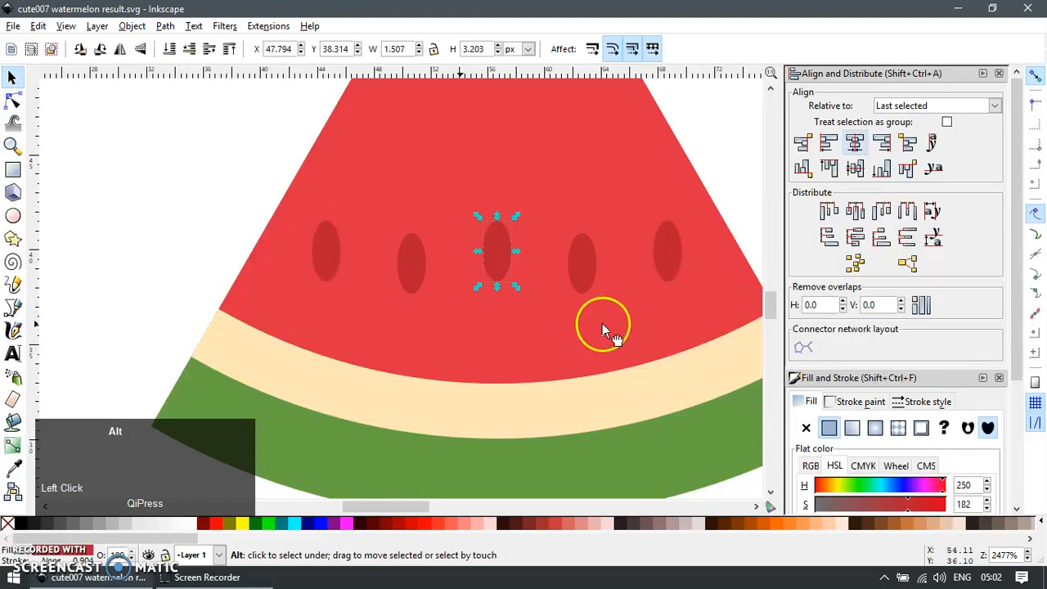
pyautogui.hotkey('alt', 'Down')
pyautogui.hotkey('alt', 'Down')
pyautogui.hotkey('alt', 'Down')
pyautogui.hotkey('alt', 'Down')
pyautogui.hotkey('alt', 'Down')
pyautogui.hotkey('alt', 'Down')
pyautogui.hotkey('alt', 'Down')
pyautogui.hotkey('alt', 'Down')
pyautogui.hotkey('alt', 'Down')
pyautogui.hotkey('alt', 'Down')
pyautogui.hotkey('alt', 'Down')
pyautogui.hotkey('alt', 'Down')
pyautogui.hotkey('alt', 'Down')
pyautogui.hotkey('alt', 'Down')
pyautogui.hotkey('alt', 'Down')
pyautogui.hotkey('alt', 'Down')
pyautogui.hotkey('alt', 'Down')
pyautogui.hotkey('alt', 'Down')
pyautogui.hotkey('alt', 'Down')
pyautogui.hotkey('alt', 'Down')
pyautogui.hotkey('alt', 'Down')
pyautogui.hotkey('alt', 'Down')
pyautogui.hotkey('alt', 'Down')
pyautogui.hotkey('alt', 'Down')
pyautogui.hotkey('alt', 'Down')
pyautogui.hotkey('alt', 'Down')
pyautogui.hotkey('alt', 'Down')
pyautogui.hotkey('alt', 'Down')
pyautogui.hotkey('alt', 'Down')
pyautogui.hotkey('alt', 'Down')
pyautogui.hotkey('alt', 'Down')
pyautogui.hotkey('alt', 'Down')
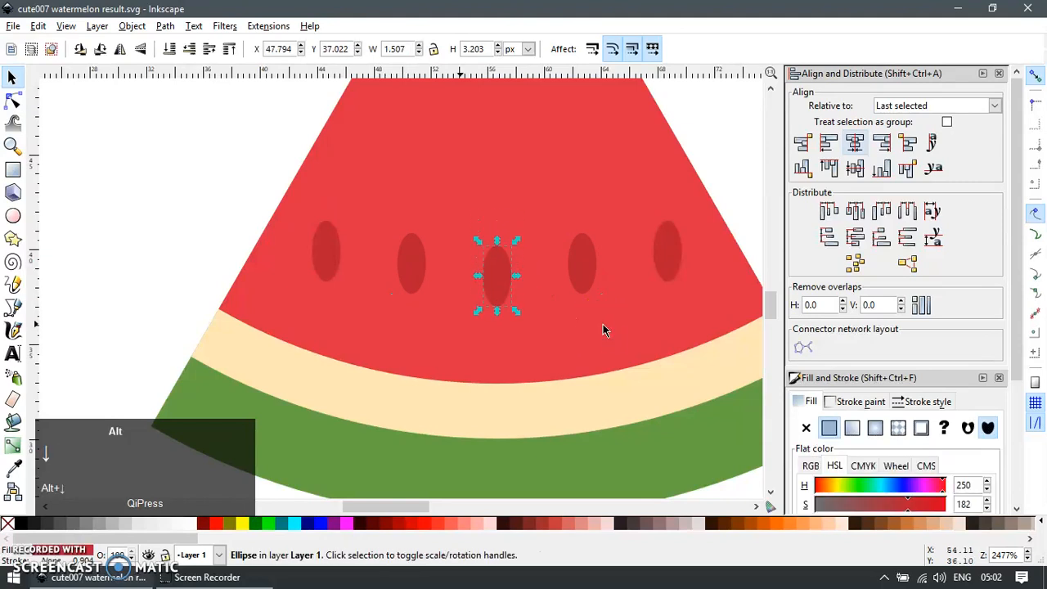
pyautogui.keyDown('ctrl'); pyautogui.scroll(-3, 603, 323); pyautogui.keyUp('ctrl')
pyautogui.click(690, 224)
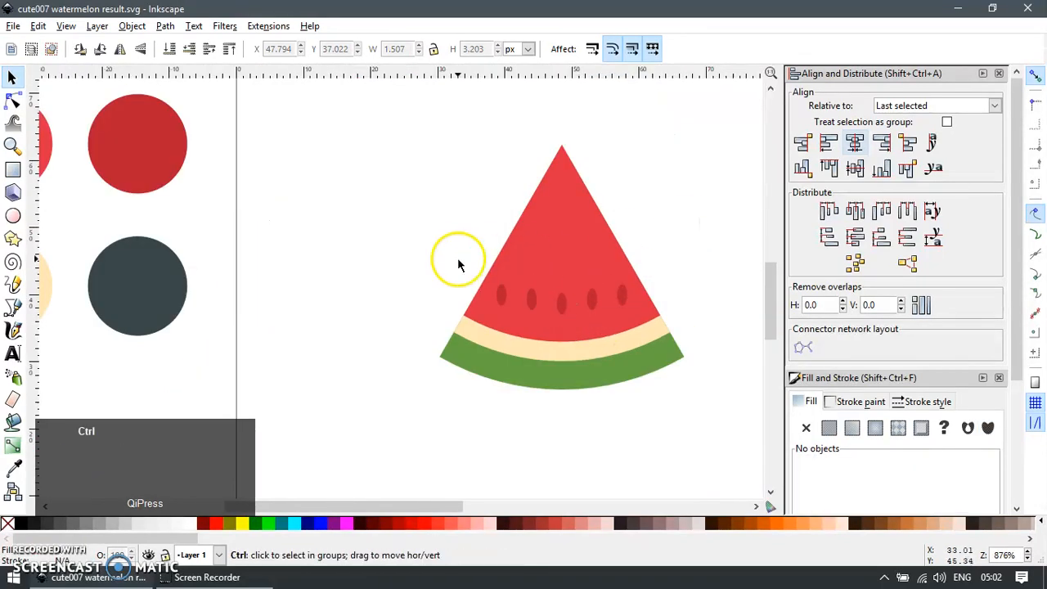
# Step: Lower the second and fourth seeds slightly more to smooth the curve of the row
pyautogui.keyDown('ctrl'); pyautogui.scroll(2, 612, 350); pyautogui.keyUp('ctrl')
pyautogui.keyDown('ctrl'); pyautogui.scroll(-3, 555, 353); pyautogui.keyUp('ctrl')
pyautogui.keyDown('ctrl'); pyautogui.scroll(2, 629, 349); pyautogui.keyUp('ctrl')
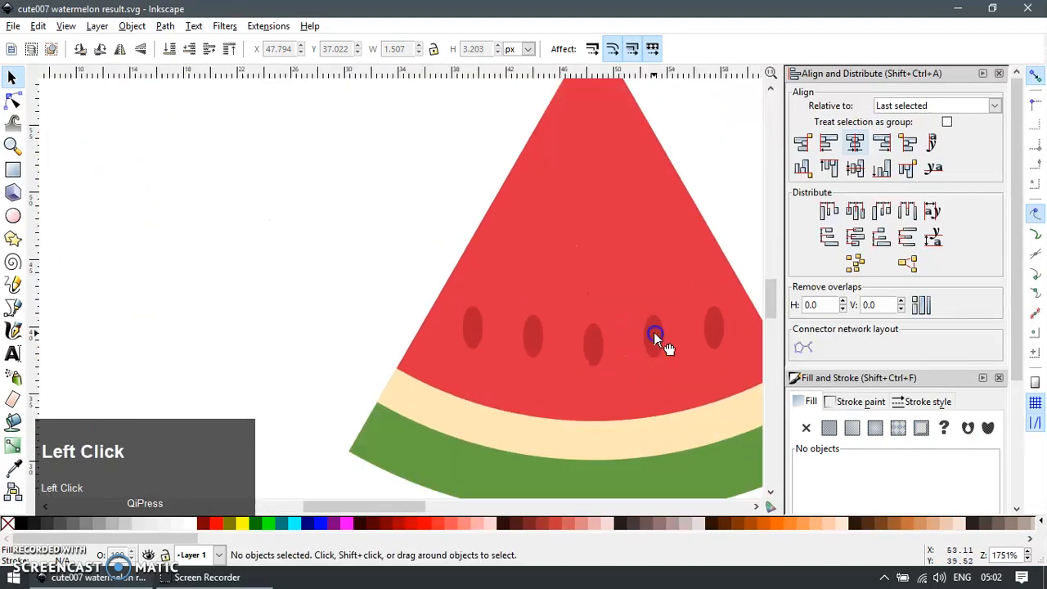
pyautogui.click(654, 335)
pyautogui.keyDown('shift'); pyautogui.click(536, 335); pyautogui.keyUp('shift')
pyautogui.hotkey('alt', 'Down')
pyautogui.hotkey('alt', 'Down')
pyautogui.hotkey('alt', 'Down')
pyautogui.hotkey('alt', 'Down')
pyautogui.hotkey('alt', 'Down')
pyautogui.hotkey('alt', 'Down')
pyautogui.hotkey('alt', 'Down')
pyautogui.hotkey('alt', 'Down')
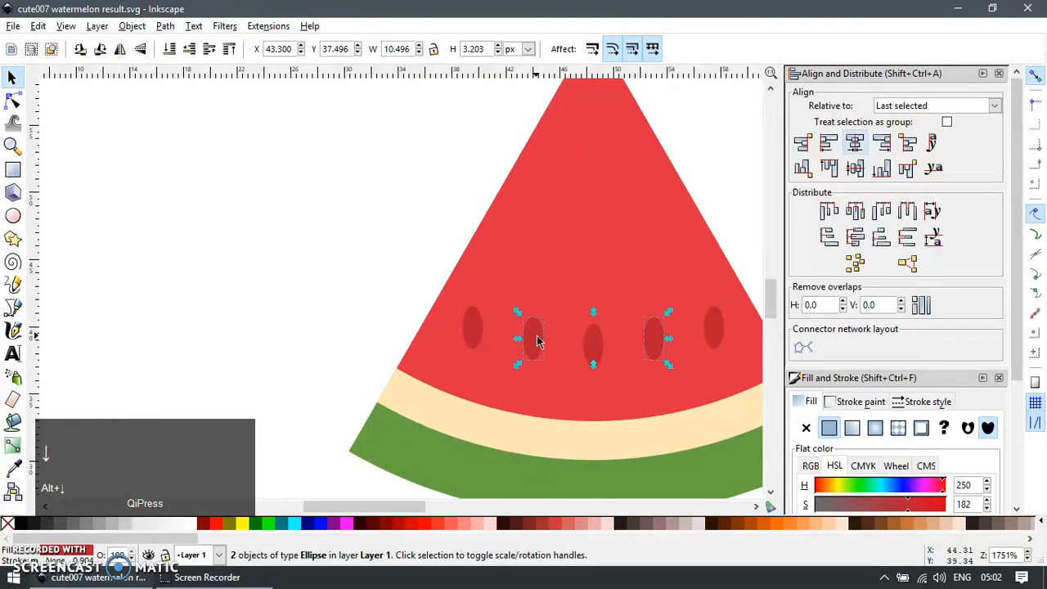
pyautogui.keyDown('ctrl'); pyautogui.scroll(-3, 536, 342); pyautogui.keyUp('ctrl')
pyautogui.click(689, 273)
# Step: Move all five seeds straight down together to a Y position of about 35.99 px
pyautogui.keyDown('ctrl'); pyautogui.scroll(3, 682, 276); pyautogui.keyUp('ctrl')
pyautogui.moveTo(682, 275); pyautogui.dragTo(290, 472)
pyautogui.keyDown('ctrl'); pyautogui.click(462, 417); pyautogui.keyUp('ctrl')
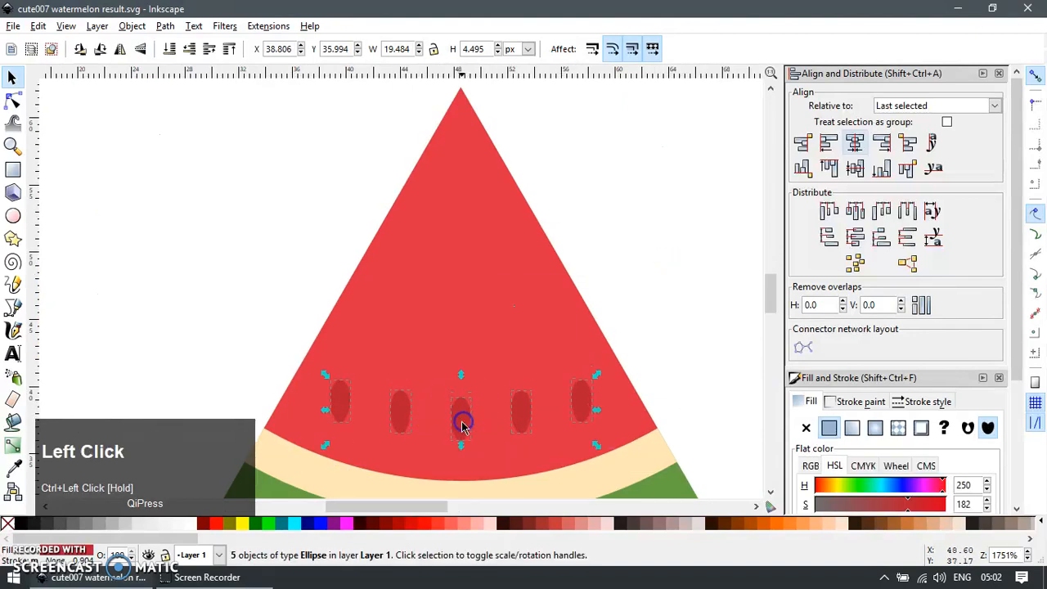
# Step: Duplicate the seed row, place the copy above it shifted half a gap sideways, and delete the copy's rightmost seed
pyautogui.hotkey('ctrl', 'd')
pyautogui.moveTo(457, 426); pyautogui.dragTo(505, 350)
pyautogui.moveTo(708, 270); pyautogui.dragTo(609, 365)
pyautogui.press('Delete')
# Step: Align the four upper seeds by their top edges and centre them as a group horizontally on the red slice
pyautogui.moveTo(681, 246); pyautogui.dragTo(366, 382)
pyautogui.click(829, 167)
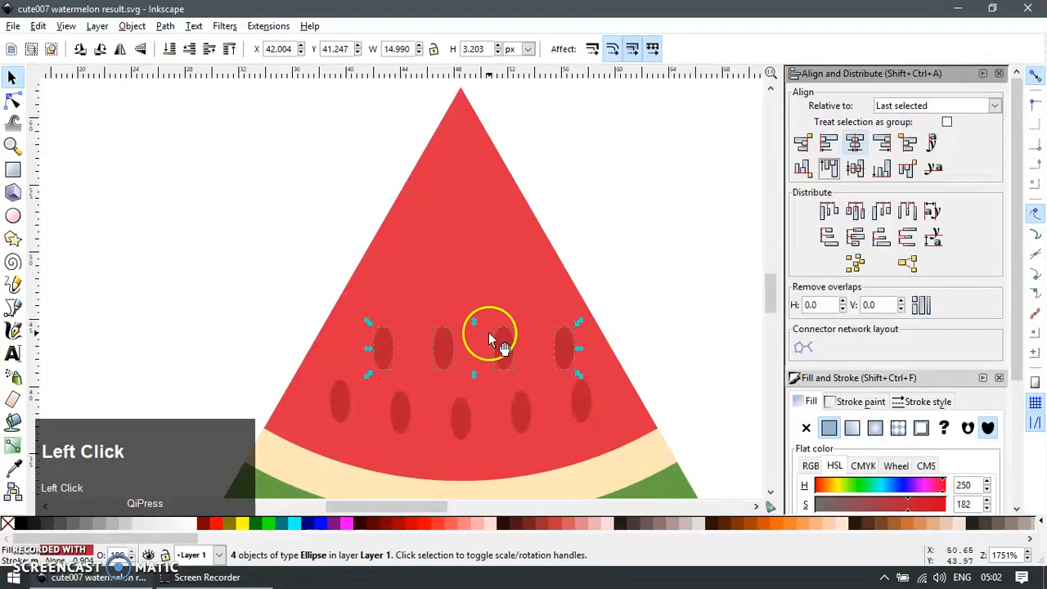
pyautogui.hotkey('ctrl', 'g')
pyautogui.keyDown('shift'); pyautogui.click(497, 265); pyautogui.keyUp('shift')
pyautogui.click(855, 143)
pyautogui.click(701, 190)
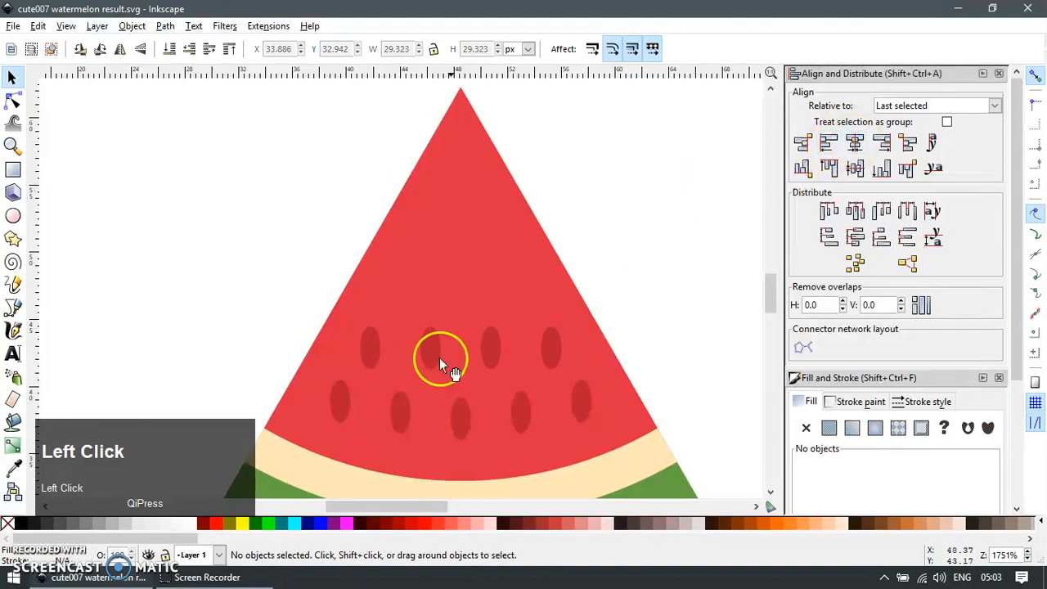
# Step: Ungroup the upper seed row and nudge its two middle seeds down to a Y position of about 40.48 px
pyautogui.click(433, 354)
pyautogui.hotkey('ctrl', 'shift', 'g')
pyautogui.press('Escape')
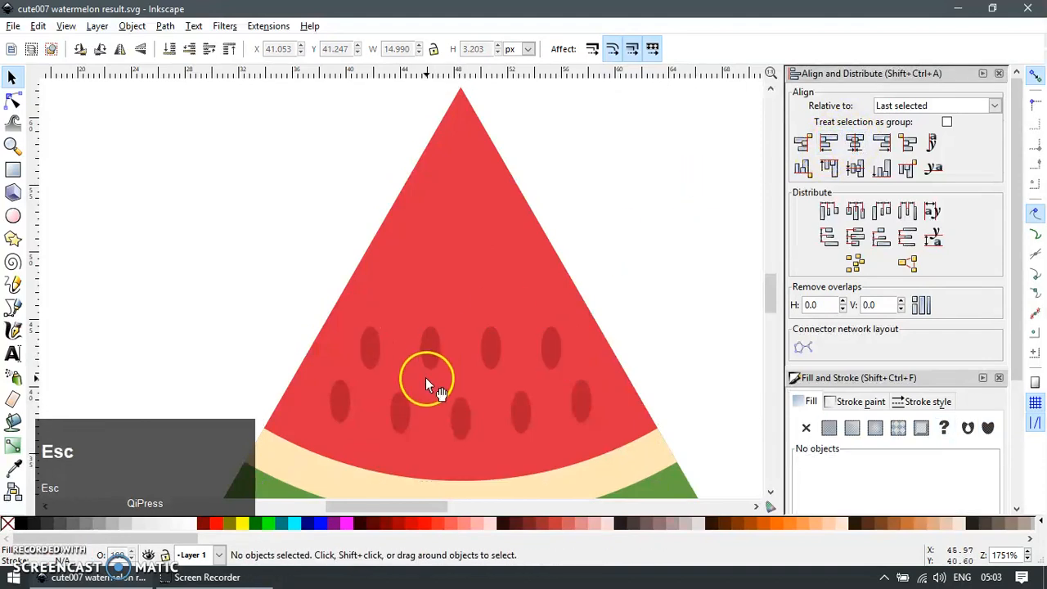
pyautogui.keyDown('ctrl'); pyautogui.scroll(2, 420, 360); pyautogui.keyUp('ctrl')
pyautogui.keyDown('shift'); pyautogui.click(550, 330); pyautogui.keyUp('shift')
pyautogui.hotkey('alt', 'Down')
pyautogui.hotkey('alt', 'Down')
pyautogui.hotkey('alt', 'Down')
pyautogui.hotkey('alt', 'Down')
pyautogui.hotkey('alt', 'Down')
pyautogui.hotkey('alt', 'Down')
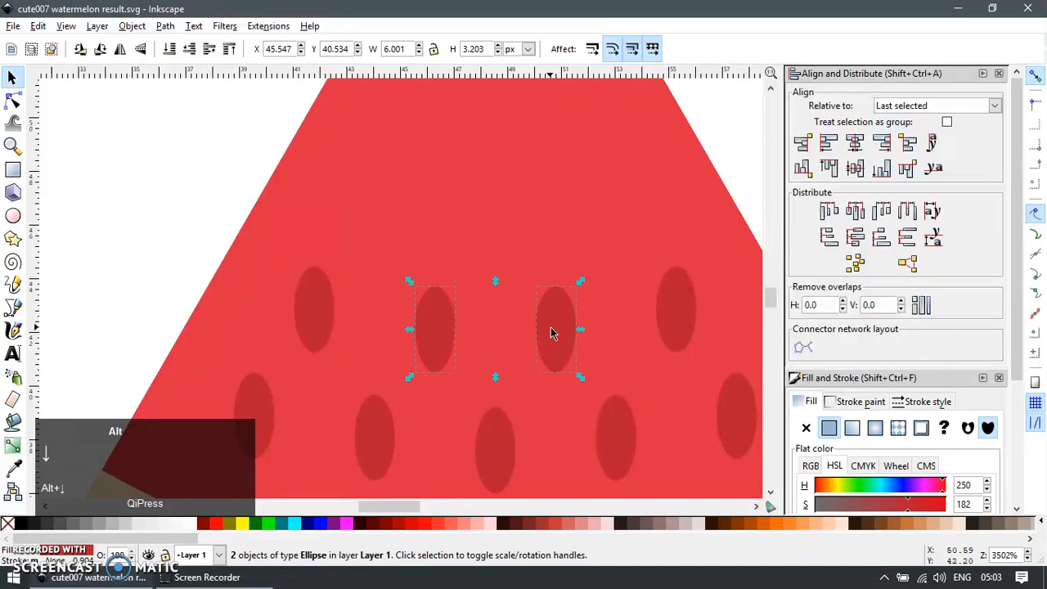
pyautogui.keyDown('ctrl'); pyautogui.scroll(-3, 554, 332); pyautogui.keyUp('ctrl')
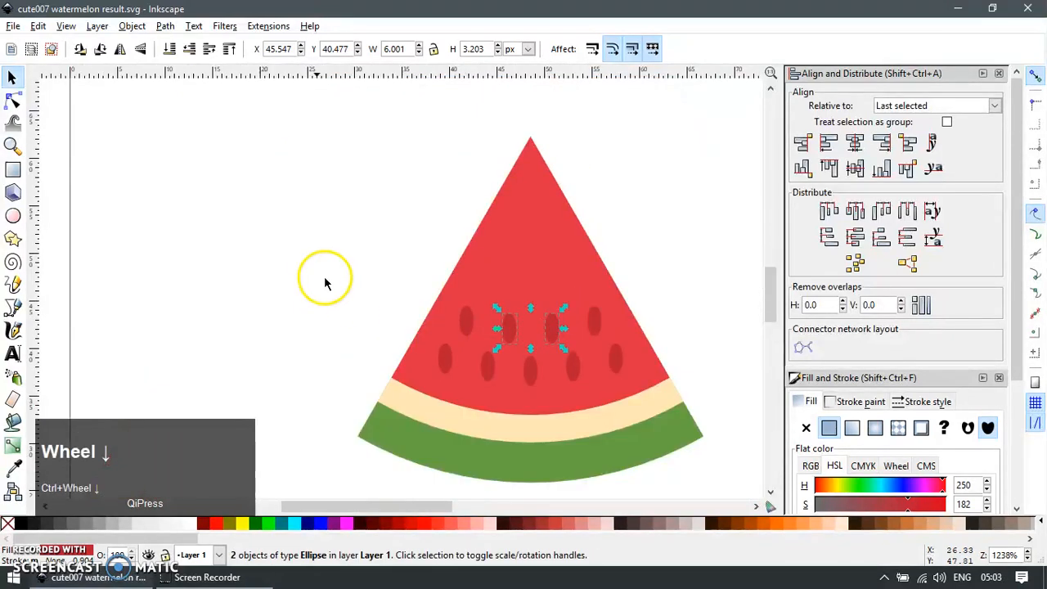
# Step: Duplicate the four-seed row, place the copy above it shifted half a gap sideways, and delete the copy's rightmost seed
pyautogui.click(313, 238)
pyautogui.moveTo(313, 238); pyautogui.dragTo(598, 352)
pyautogui.hotkey('ctrl', 'd')
pyautogui.moveTo(551, 325); pyautogui.dragTo(538, 268)
pyautogui.click(586, 267)
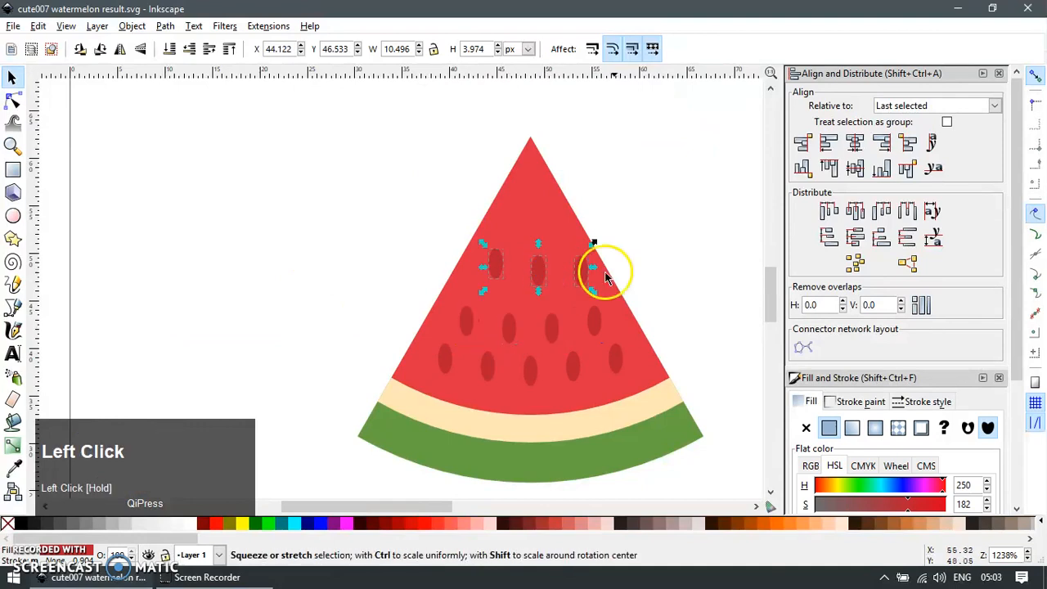
# Step: Align the three top-row seeds by their top edges, group them, and centre the group horizontally on the red slice
pyautogui.click(837, 168)
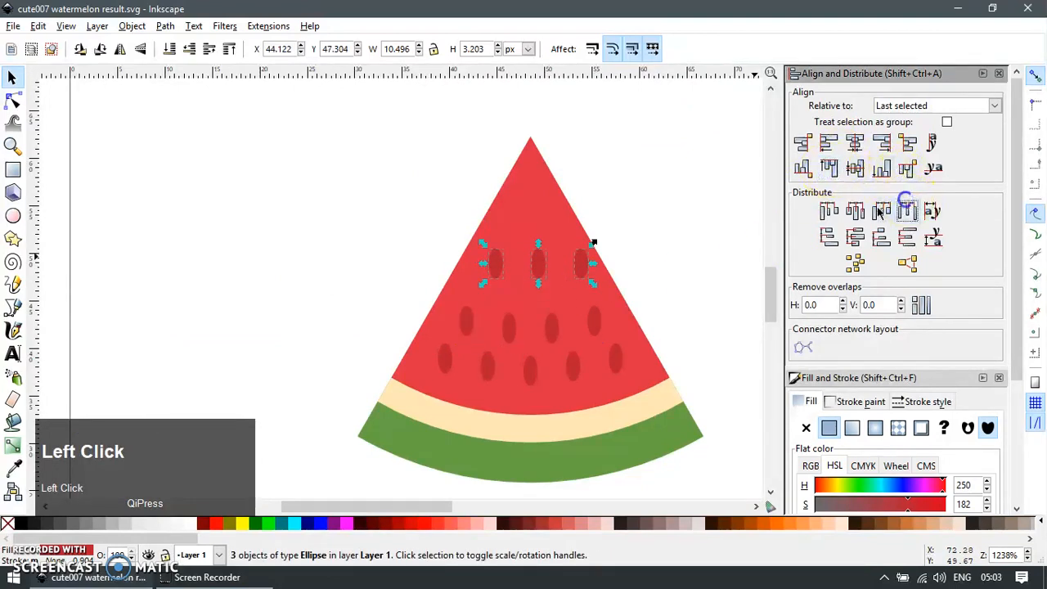
pyautogui.scroll(1, 612, 263)
pyautogui.keyDown('shift'); pyautogui.click(542, 210); pyautogui.keyUp('shift')
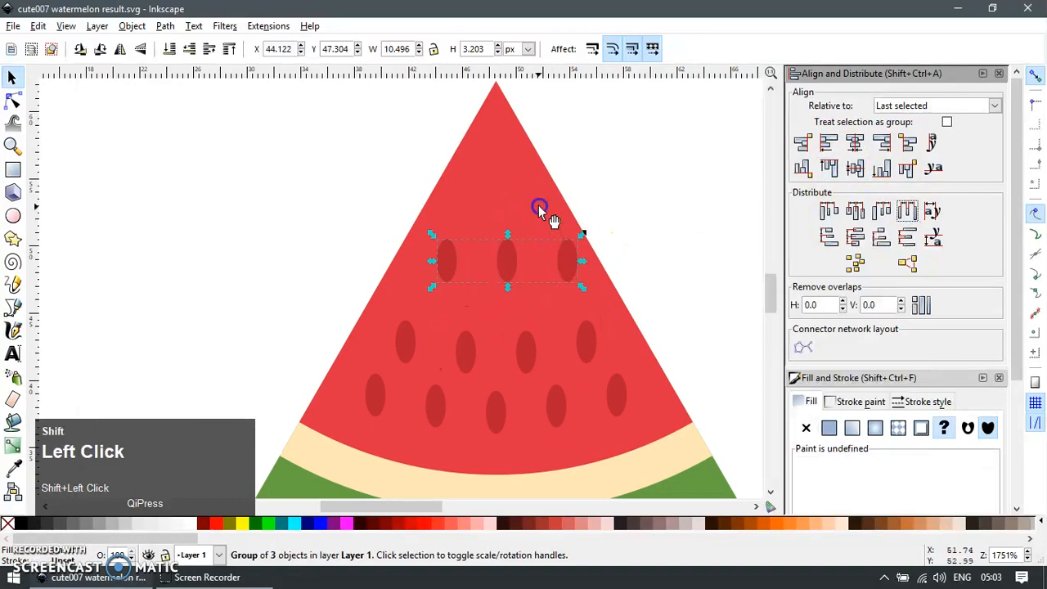
pyautogui.click(854, 142)
# Step: Move the grouped three-seed row straight down to a Y position of about 45.41 px
pyautogui.scroll(1, 479, 283)
pyautogui.moveTo(505, 262); pyautogui.dragTo(504, 295)
pyautogui.click(504, 295)
# Step: Ungroup the three-seed row and nudge its middle seed down to a Y position of about 44.60 px
pyautogui.hotkey('ctrl', 'shift', 'g')
pyautogui.press('Escape')
pyautogui.click(505, 296)
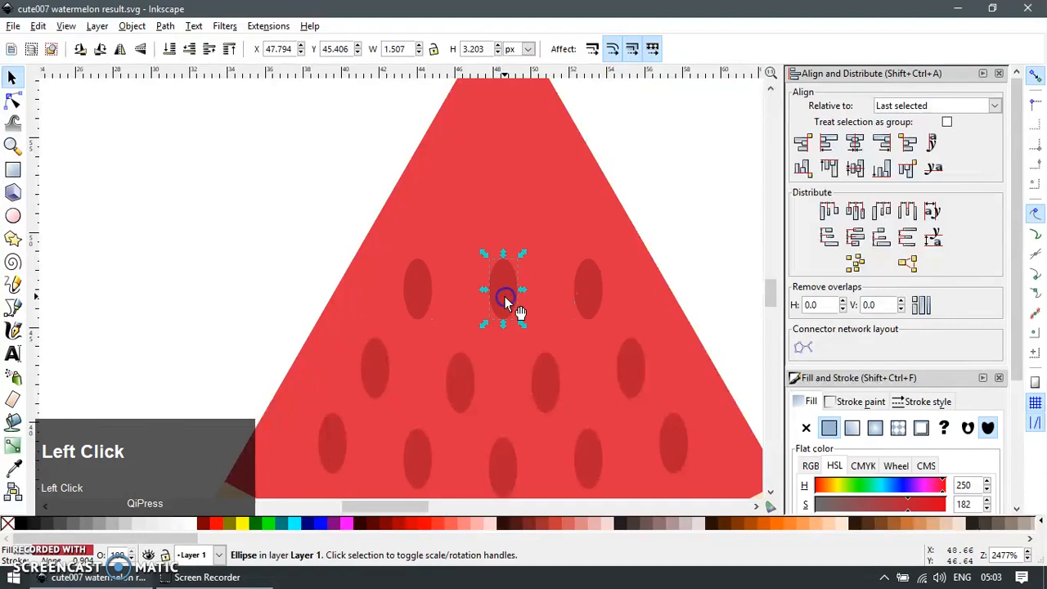
pyautogui.hotkey('alt', 'Down')
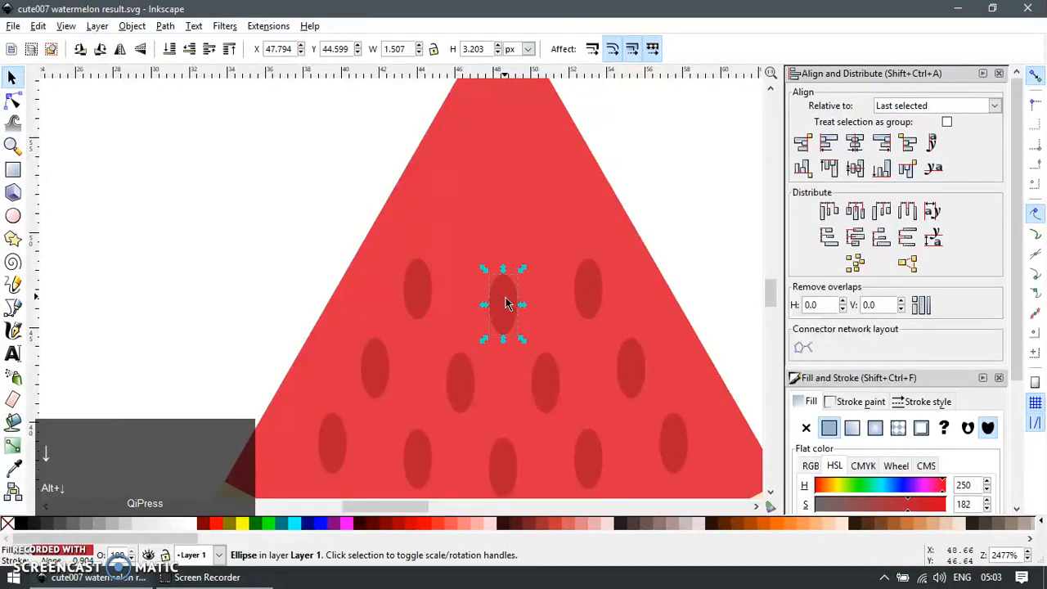
pyautogui.scroll(-2, 624, 280)
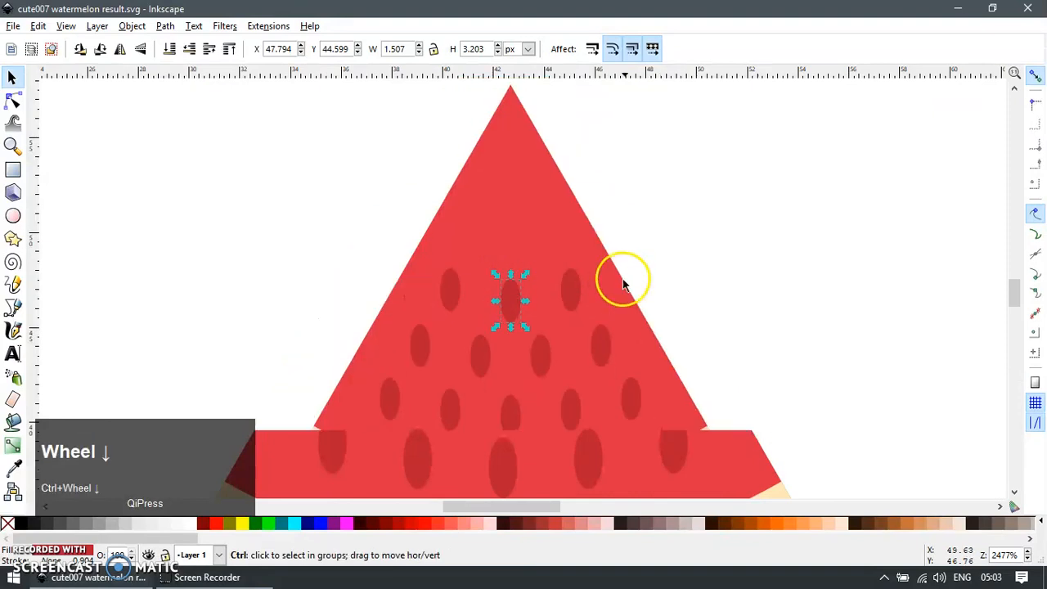
pyautogui.keyDown('ctrl'); pyautogui.click(700, 271); pyautogui.keyUp('ctrl')
# Step: Select all twelve seeds and raise their fill lightness to about 128
pyautogui.scroll(-2, 769, 278)
pyautogui.scroll(2, 719, 286)
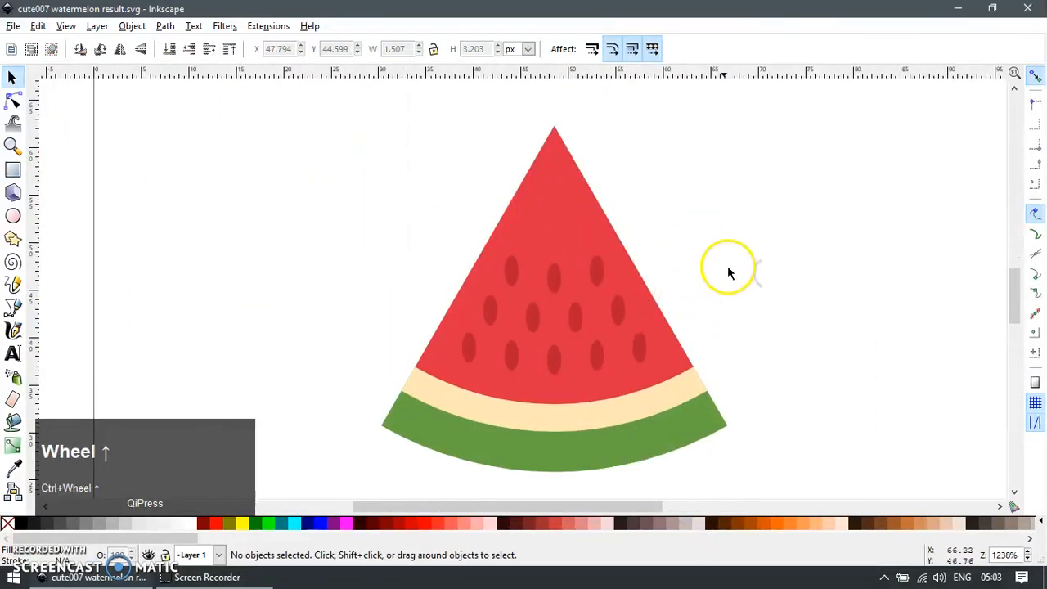
pyautogui.moveTo(746, 211); pyautogui.dragTo(452, 397)
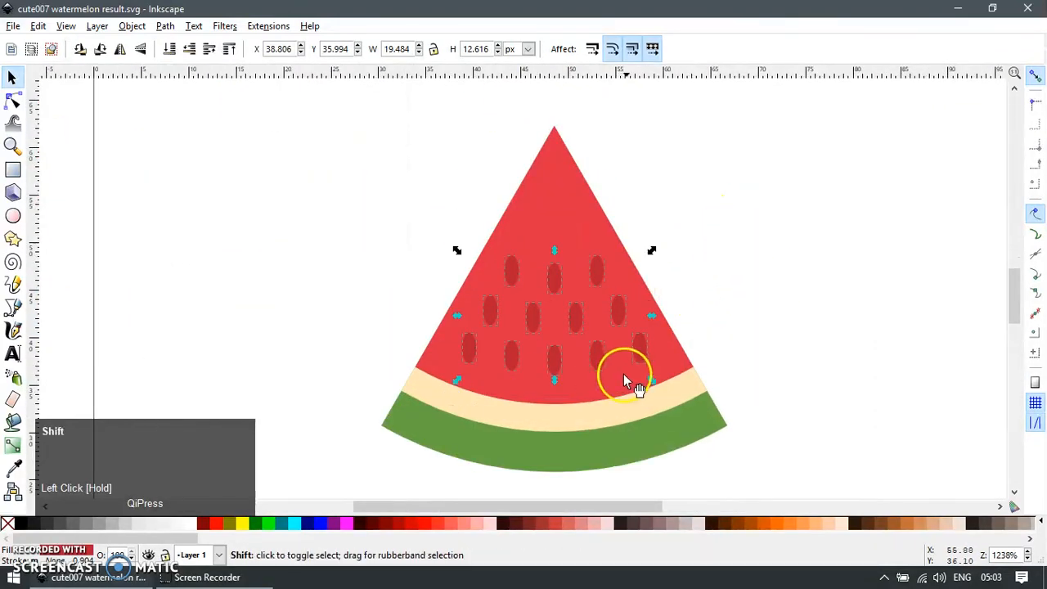
pyautogui.hotkey('ctrl', 'shift', 'f')
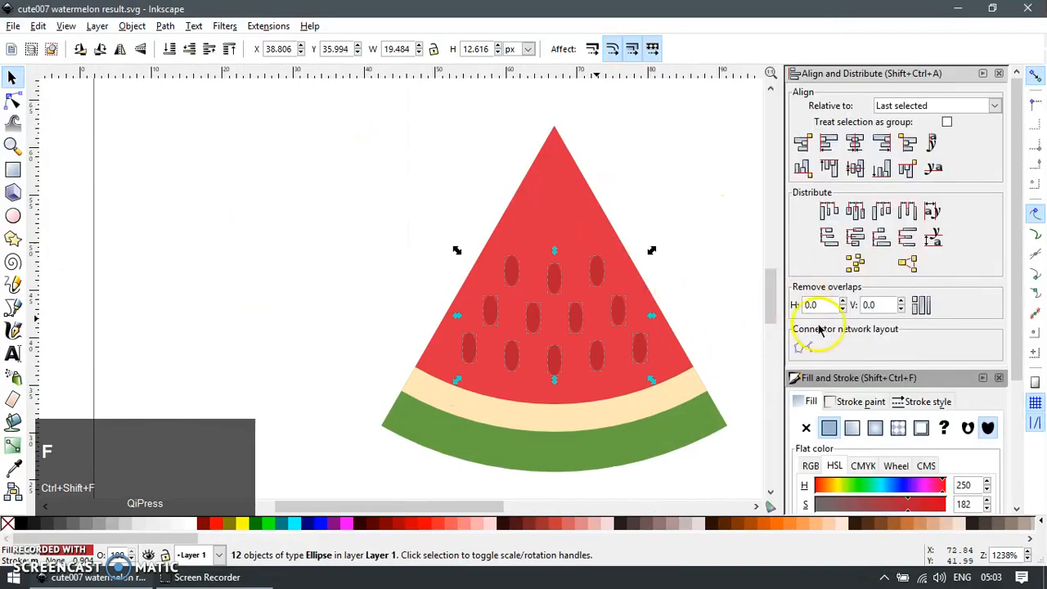
pyautogui.moveTo(1014, 362); pyautogui.dragTo(1011, 426)
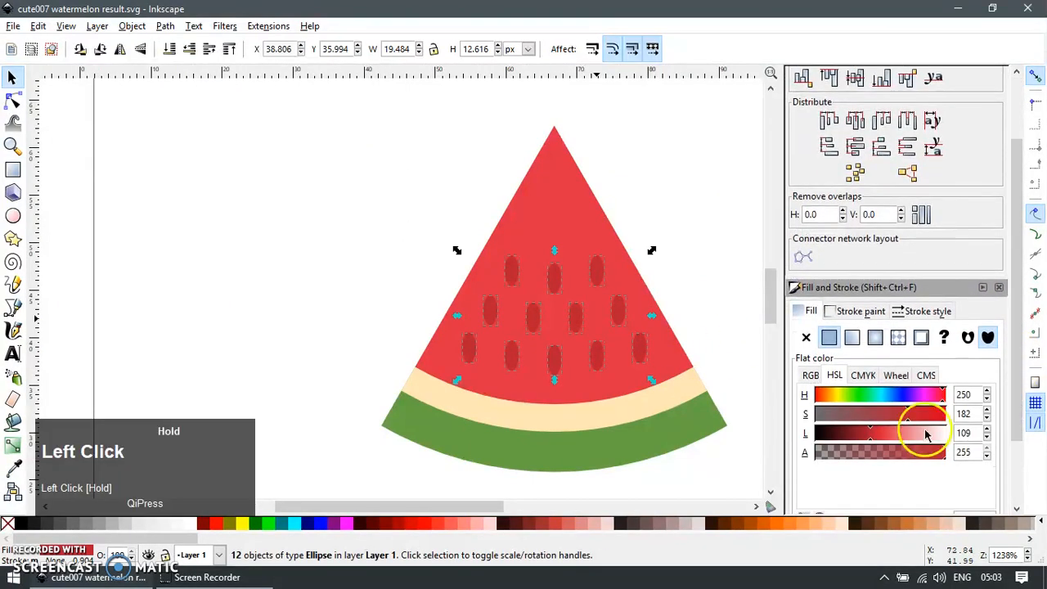
pyautogui.moveTo(870, 442); pyautogui.dragTo(878, 439)
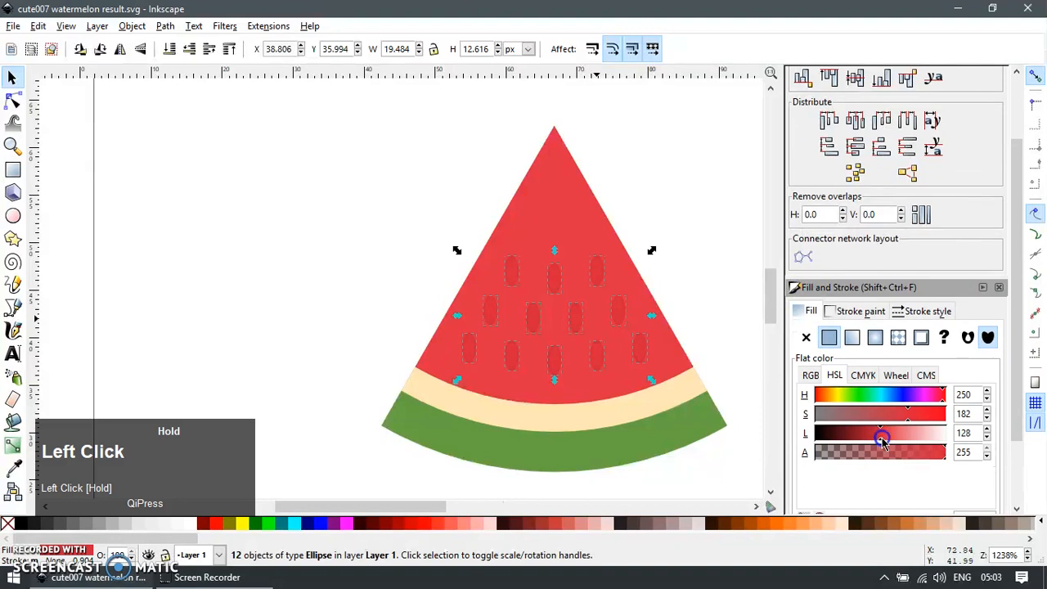
pyautogui.click(667, 176)
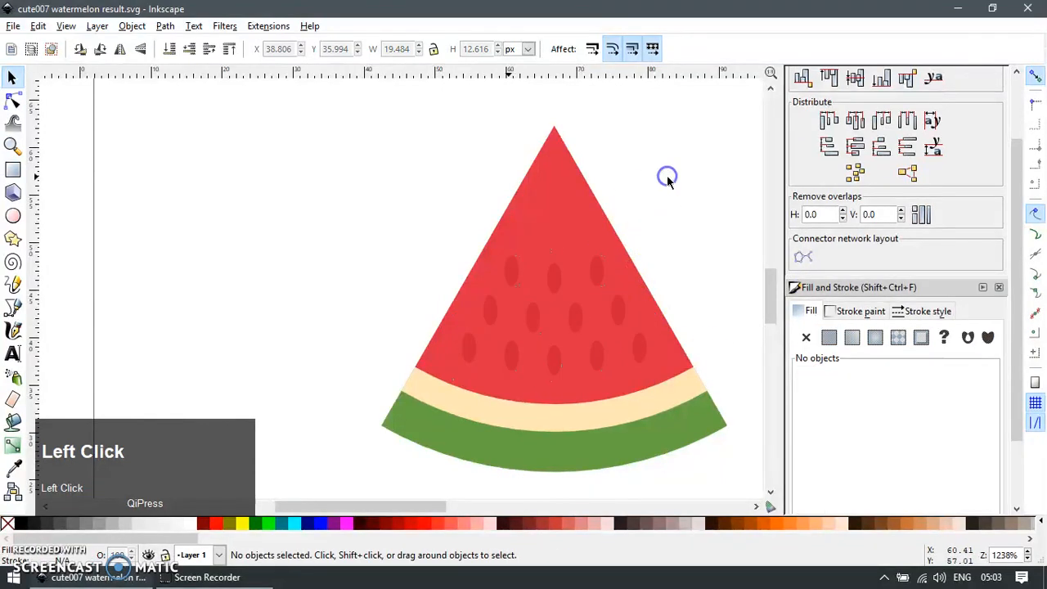
# Step: Select the whole watermelon slice with its seeds and move it a short distance right and up on the page
pyautogui.press('F12')
pyautogui.scroll(-4, 662, 205)
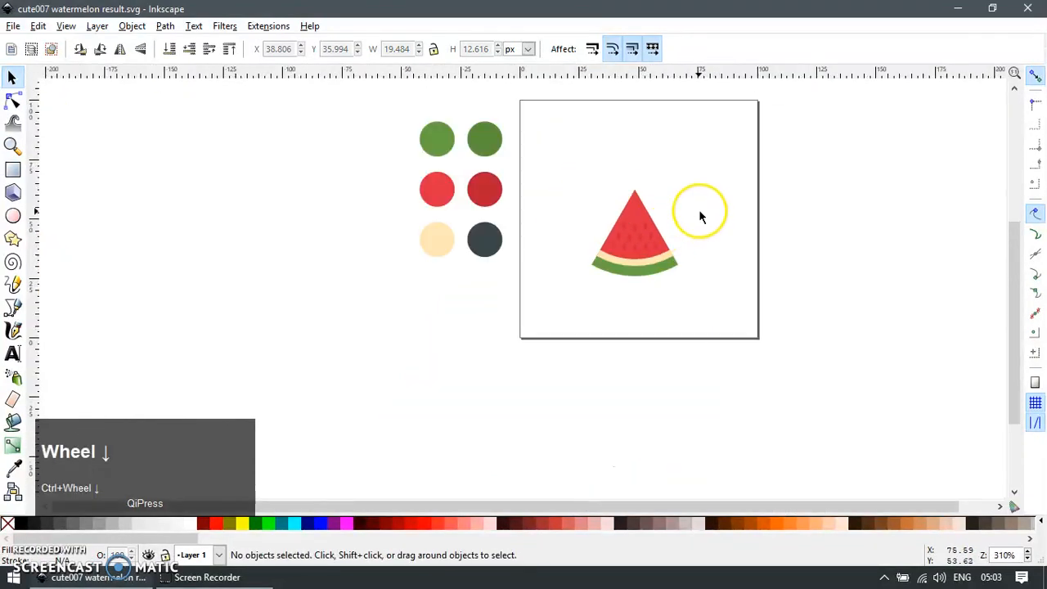
pyautogui.press('z')
pyautogui.moveTo(401, 138); pyautogui.dragTo(678, 319)
pyautogui.press('e')
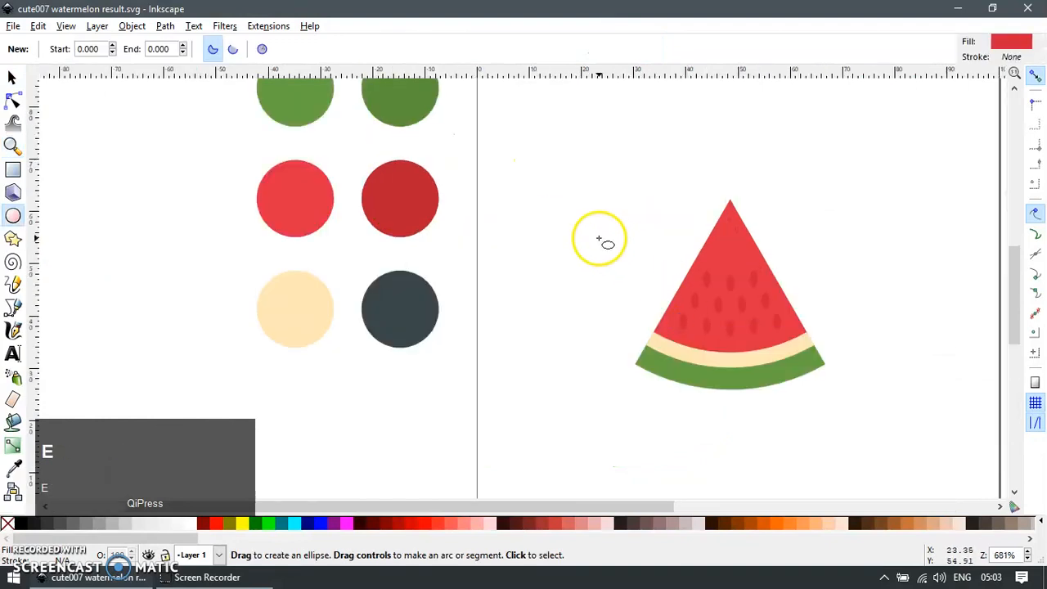
pyautogui.press('F1')
pyautogui.moveTo(589, 158); pyautogui.dragTo(876, 451)
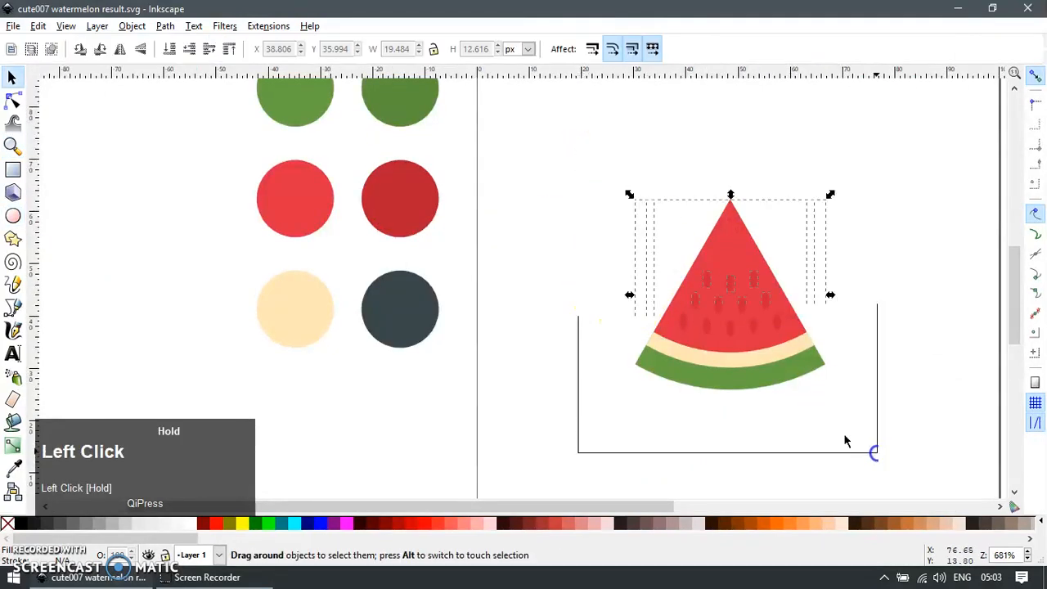
pyautogui.moveTo(737, 350); pyautogui.dragTo(766, 339)
# Step: Draw a wide ellipse about 50.7 by 40.1 px overlapping the slice's left side for the whole watermelon
pyautogui.press('e')
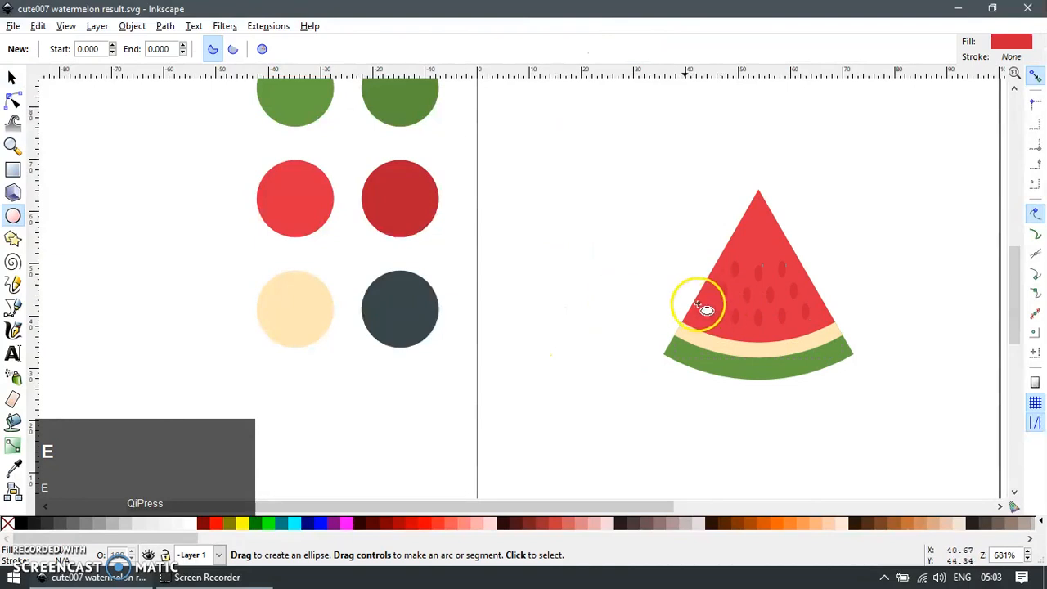
pyautogui.press('r')
pyautogui.press('e')
pyautogui.moveTo(454, 159); pyautogui.dragTo(718, 368)
pyautogui.press('F1')
pyautogui.keyDown('ctrl'); pyautogui.scroll(-2, 584, 335); pyautogui.keyUp('ctrl')
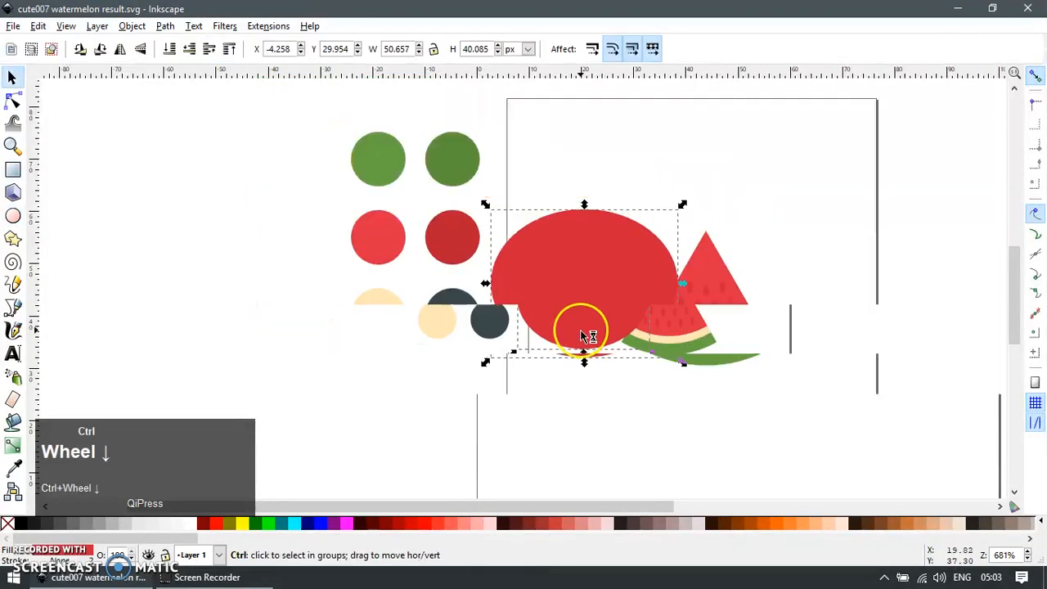
# Step: Fill the large ellipse with the dark green sampled from the palette
pyautogui.press('F6')
pyautogui.press('F7')
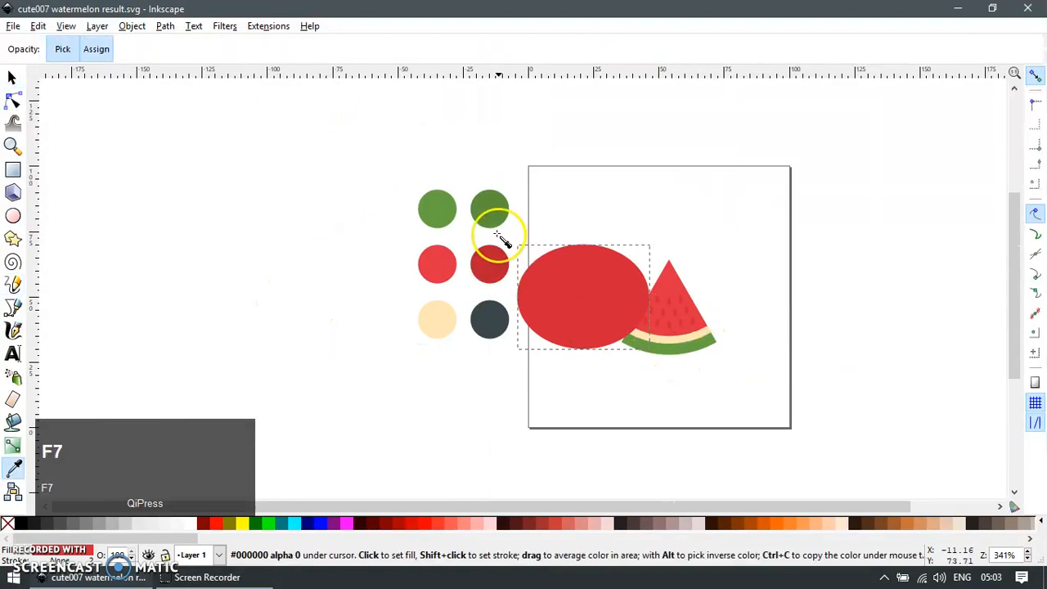
pyautogui.click(489, 213)
pyautogui.press('F1')
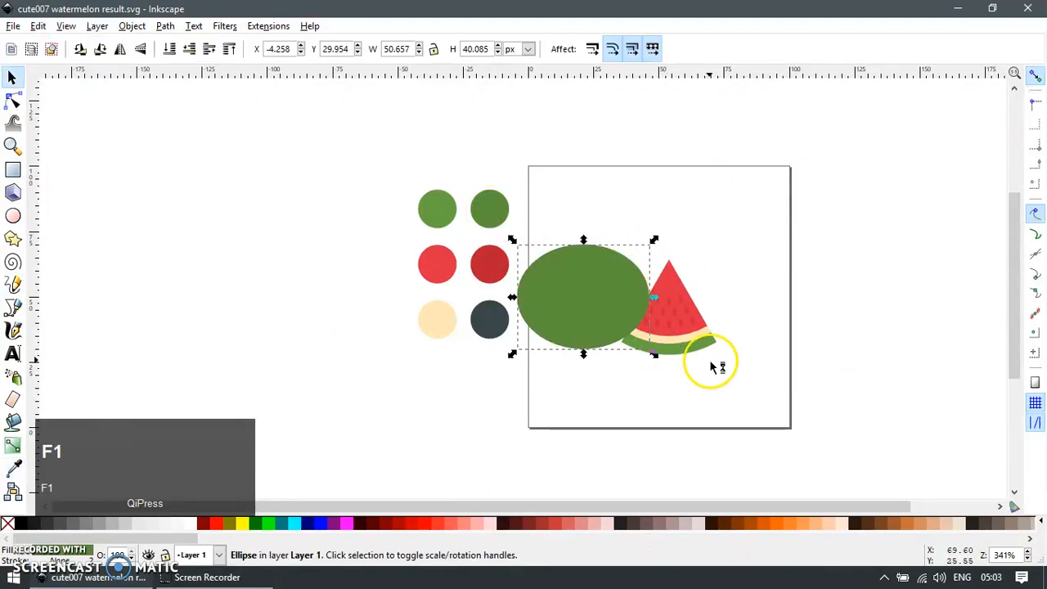
# Step: Send the green ellipse behind the slice and position it at about X 0.25, Y 29.44 px
pyautogui.keyDown('ctrl'); pyautogui.scroll(6, 710, 367); pyautogui.keyUp('ctrl')
pyautogui.moveTo(426, 381); pyautogui.dragTo(443, 388)
pyautogui.keyDown('ctrl'); pyautogui.scroll(-5, 593, 320); pyautogui.keyUp('ctrl')
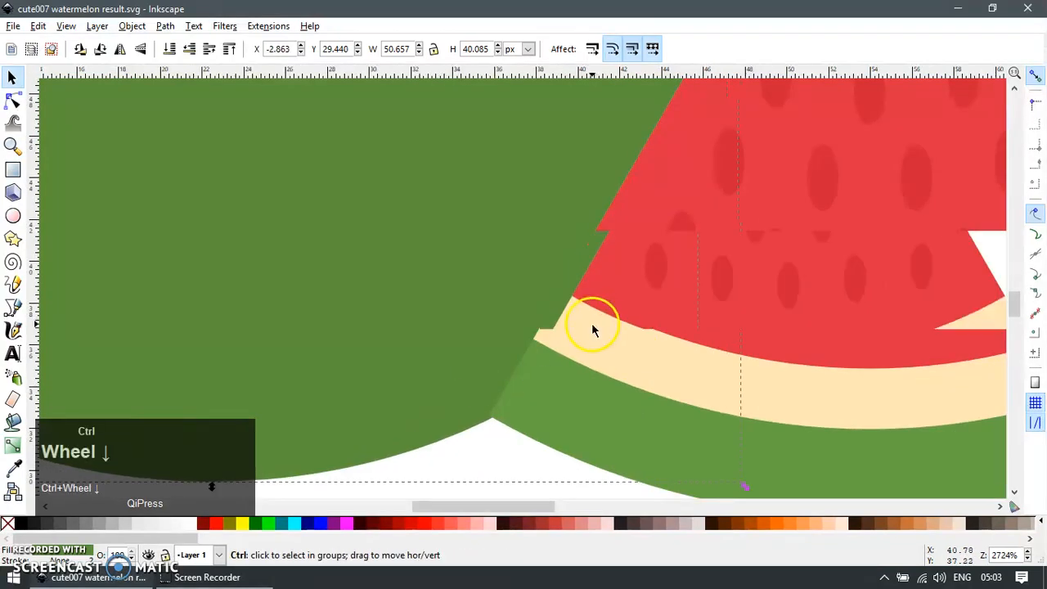
pyautogui.moveTo(491, 260); pyautogui.dragTo(509, 267)
pyautogui.click(491, 374)
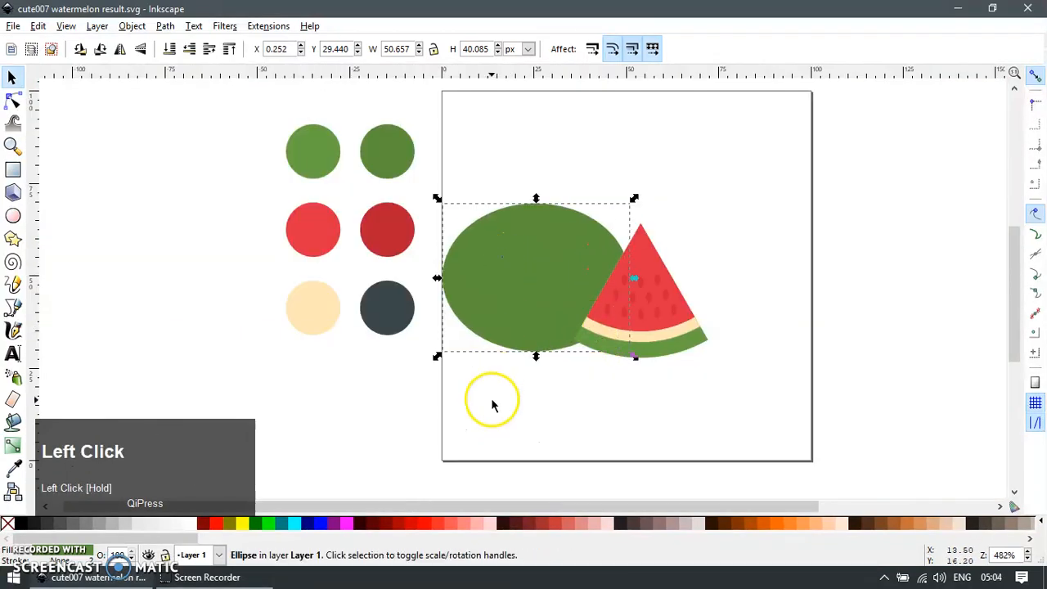
# Step: Draw a closed wavy freehand stripe about 56.6 px wide across the middle of the green ellipse
pyautogui.keyDown('ctrl'); pyautogui.scroll(1, 511, 279); pyautogui.keyUp('ctrl')
pyautogui.keyDown('ctrl'); pyautogui.scroll(1, 510, 280); pyautogui.keyUp('ctrl')
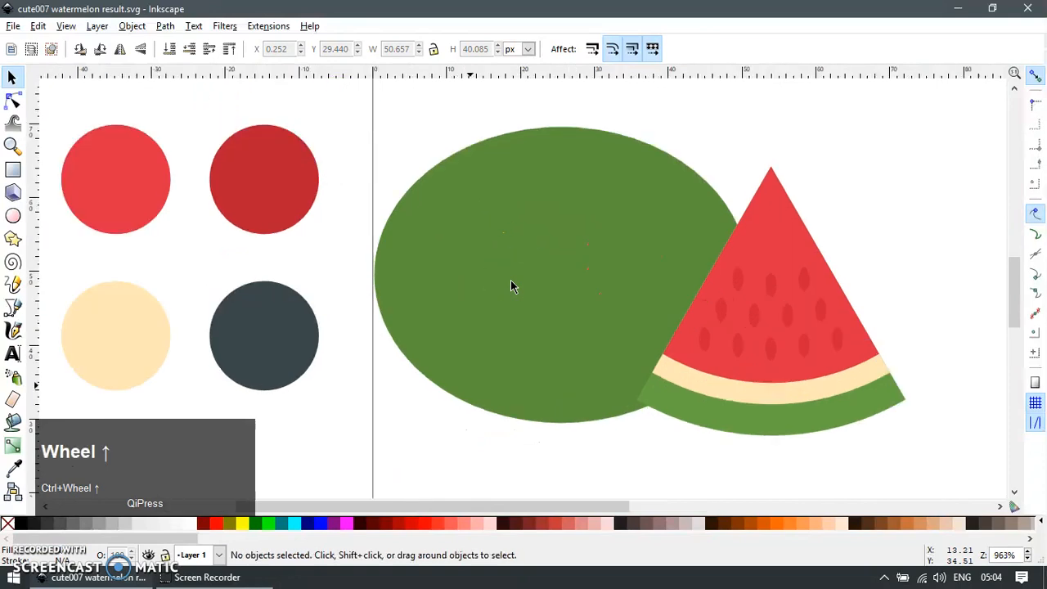
pyautogui.press('p')
pyautogui.moveTo(371, 262); pyautogui.dragTo(397, 254)
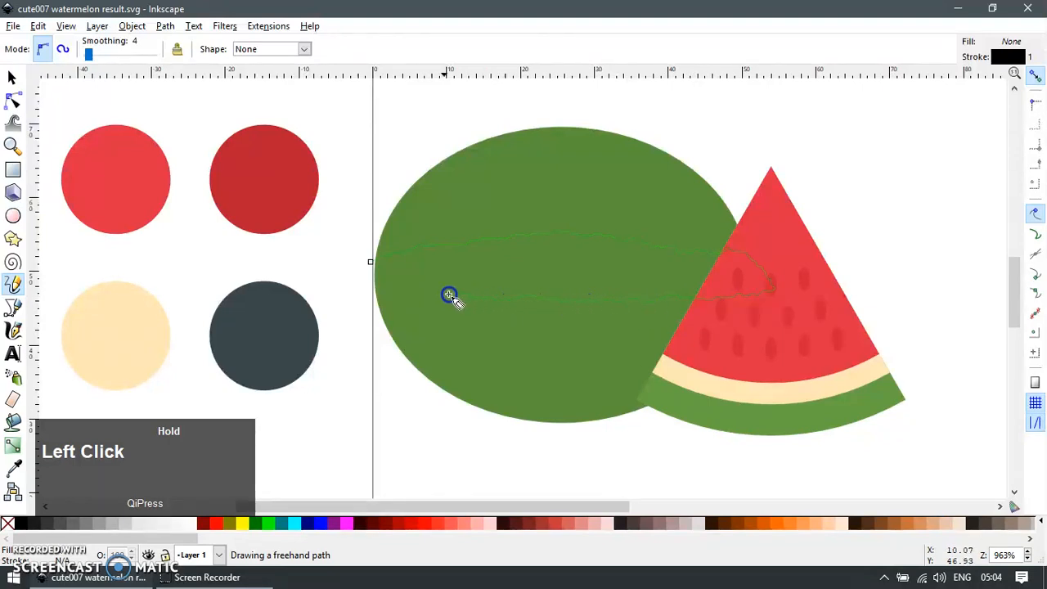
pyautogui.moveTo(367, 276); pyautogui.dragTo(368, 264)
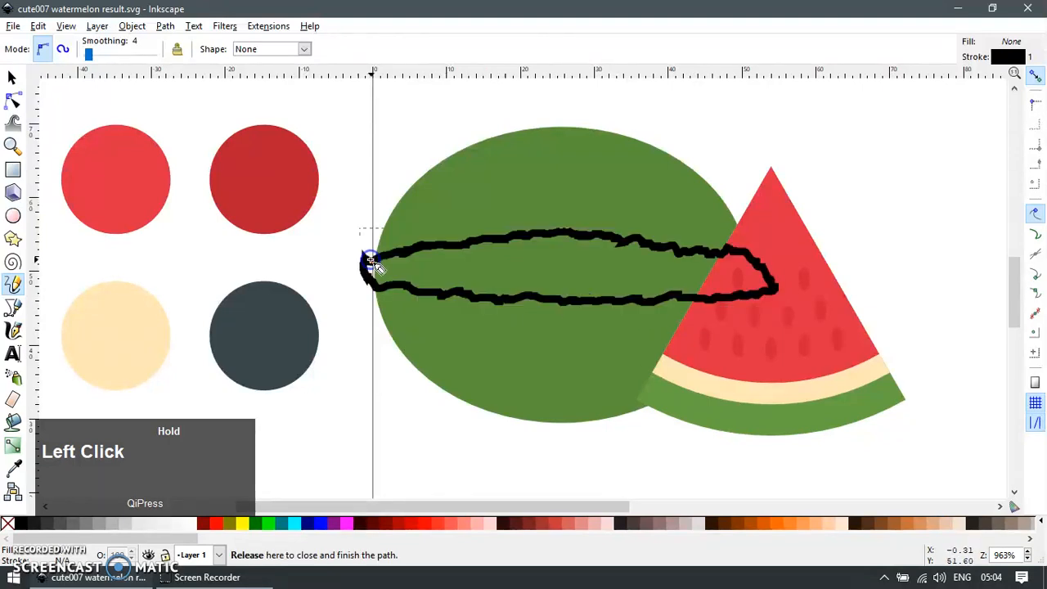
pyautogui.press('v')
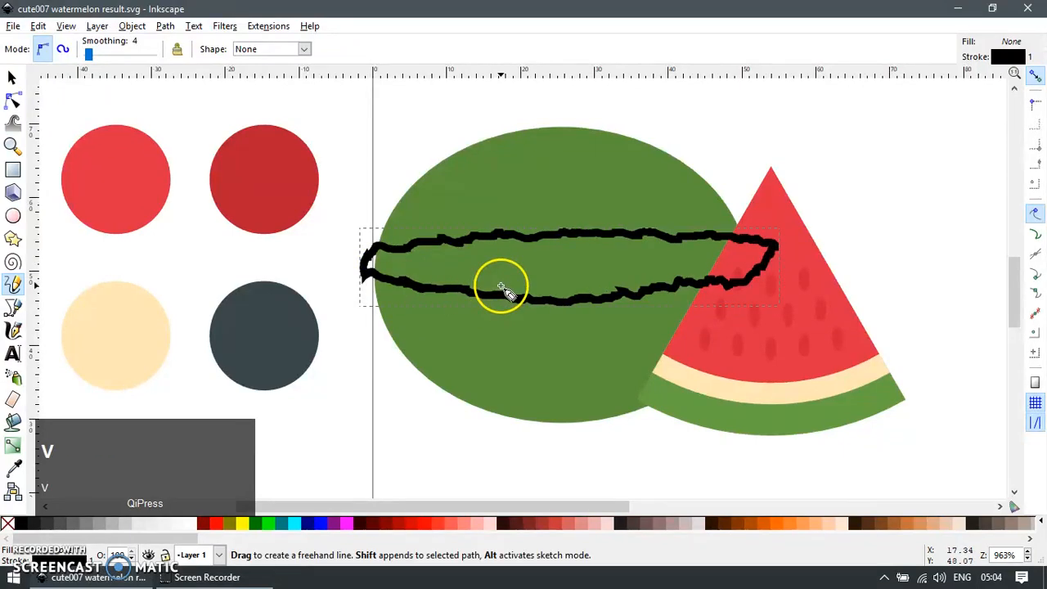
pyautogui.press('v')
pyautogui.press('F1')
# Step: Draw two more closed wavy freehand stripes across the ellipse, an upper one about 50 px and a lower one about 46 px wide
pyautogui.press('p')
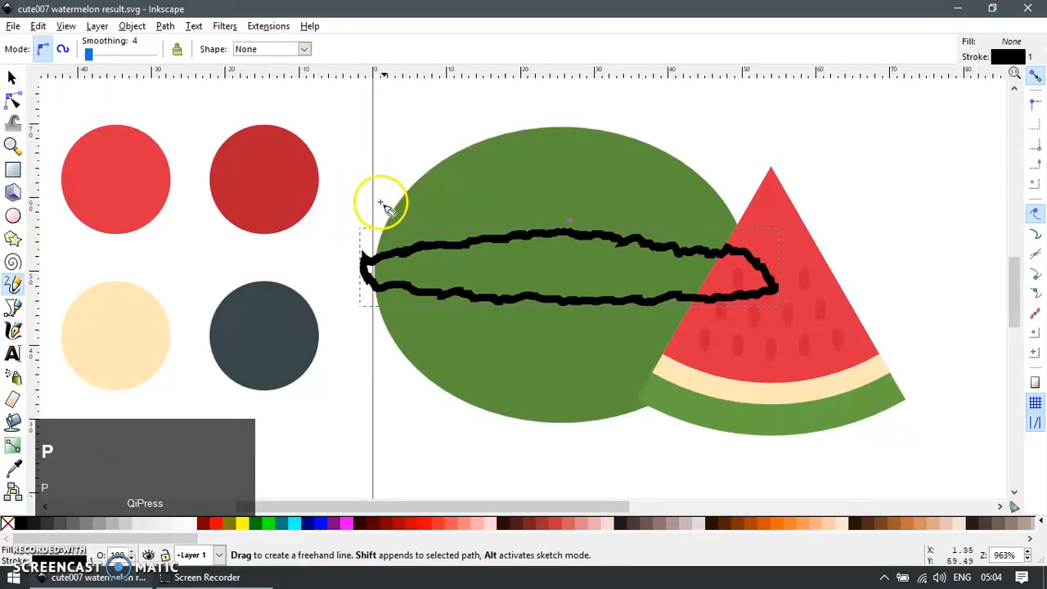
pyautogui.moveTo(386, 199); pyautogui.dragTo(404, 191)
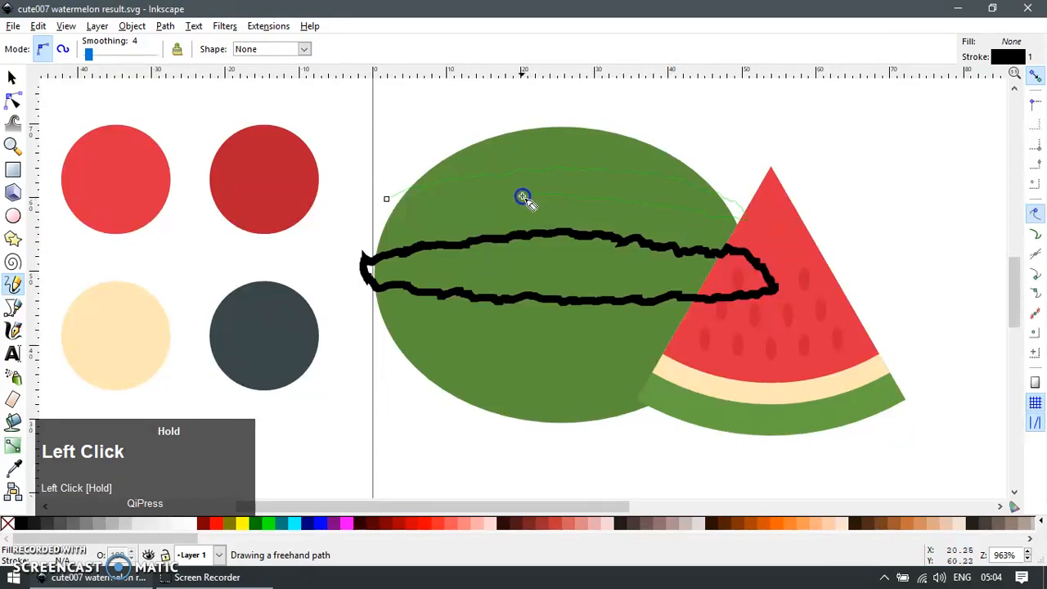
pyautogui.moveTo(393, 211); pyautogui.dragTo(386, 199)
pyautogui.moveTo(379, 332); pyautogui.dragTo(396, 332)
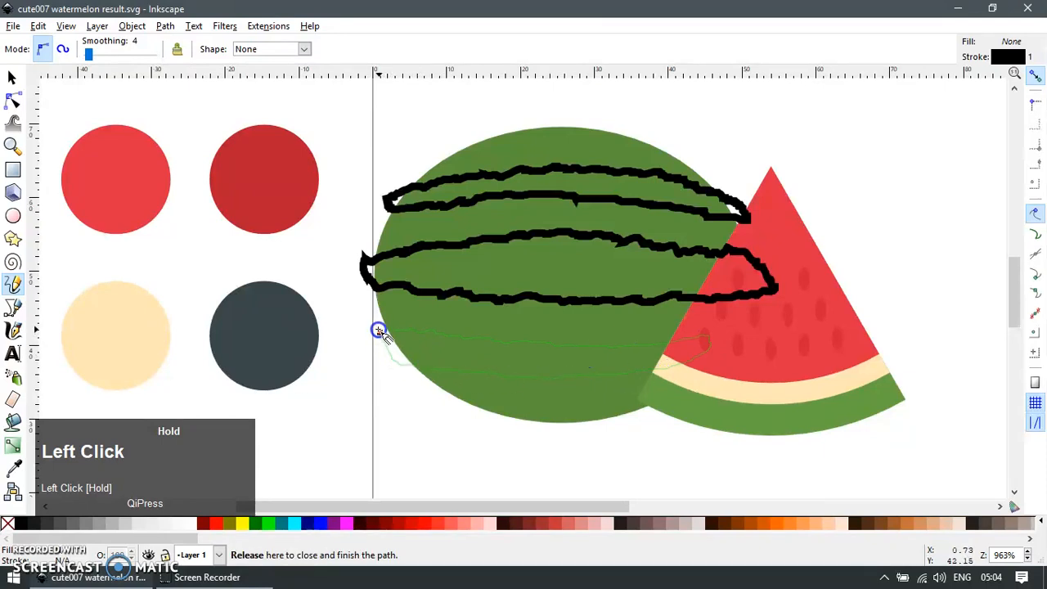
pyautogui.moveTo(379, 332); pyautogui.dragTo(379, 332)
# Step: Simplify the paths of the lower, middle and upper stripes to smooth their outlines
pyautogui.press('F1')
pyautogui.hotkey('ctrl', 'l')
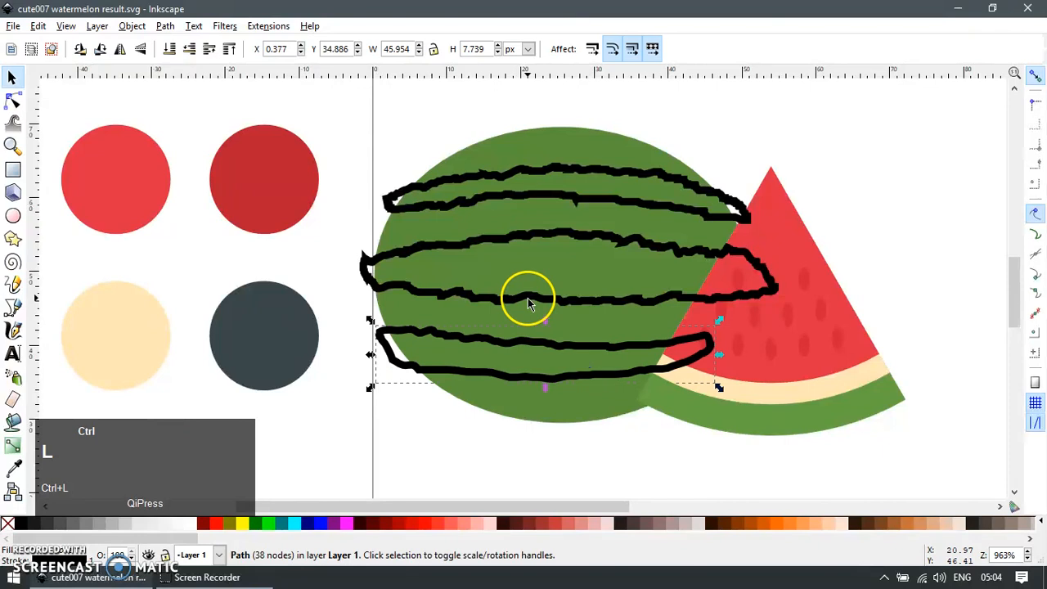
pyautogui.click(528, 303)
pyautogui.hotkey('ctrl', 'l')
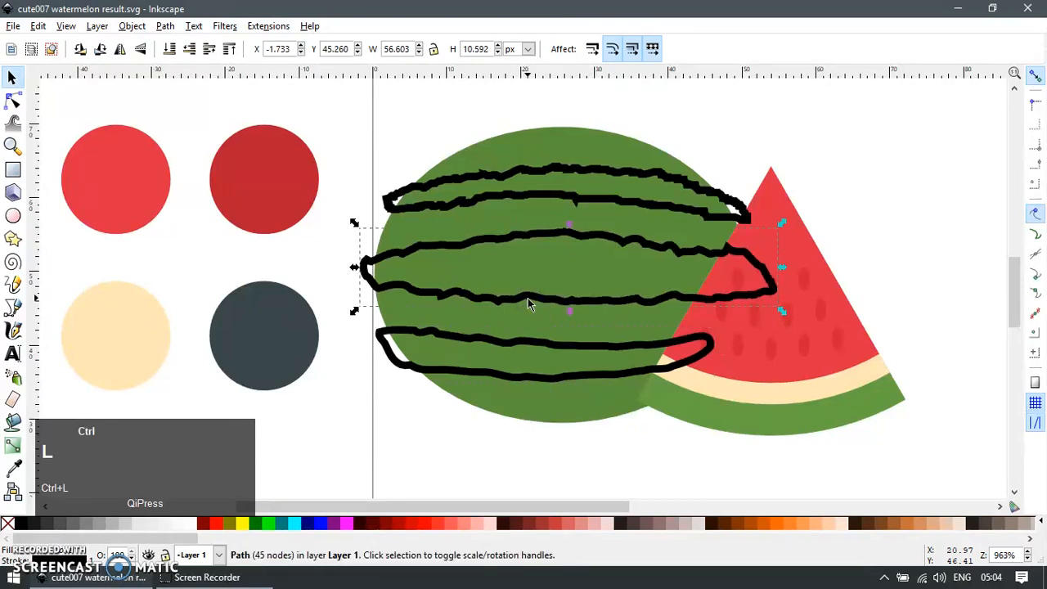
pyautogui.click(529, 193)
pyautogui.hotkey('ctrl', 'l')
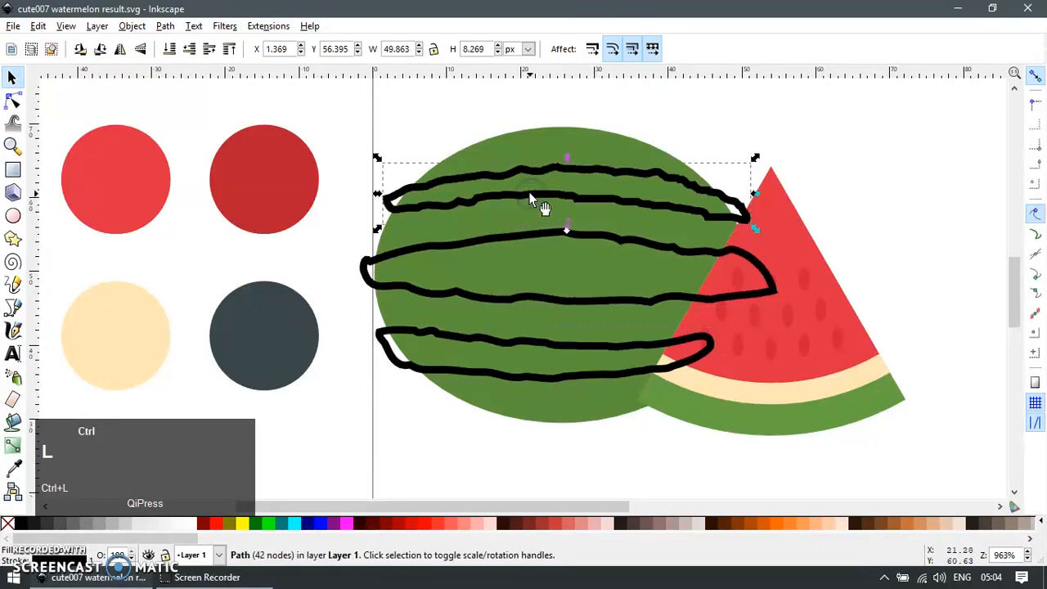
# Step: Combine the three stripes and intersect a duplicate of them with a duplicate of the green ellipse
pyautogui.keyDown('shift'); pyautogui.click(524, 237); pyautogui.keyUp('shift')
pyautogui.keyDown('shift'); pyautogui.click(541, 344); pyautogui.keyUp('shift')
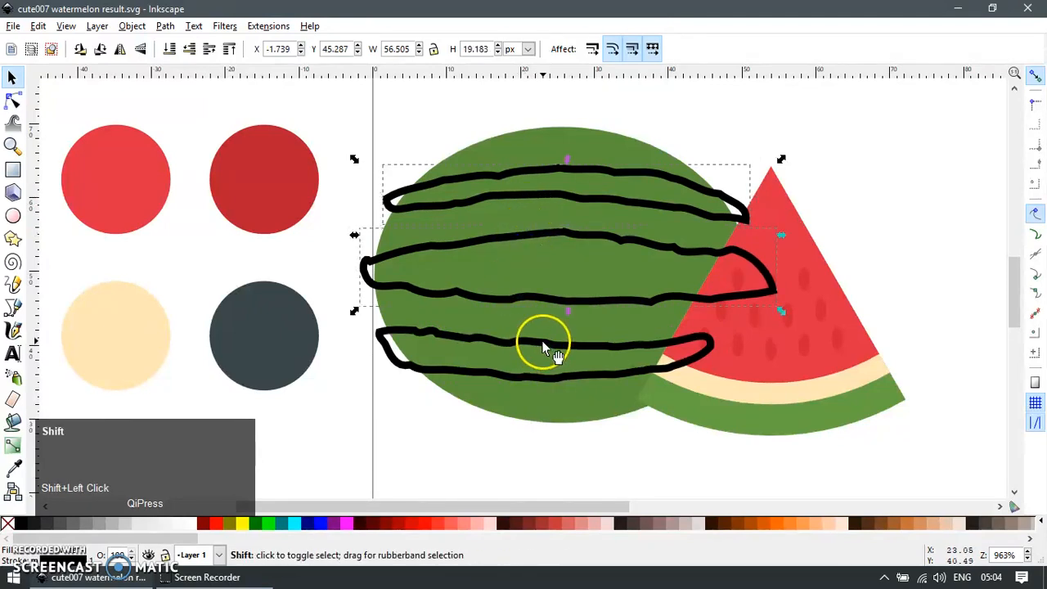
pyautogui.keyDown('shift'); pyautogui.click(531, 407); pyautogui.keyUp('shift')
pyautogui.hotkey('ctrl', 'd')
pyautogui.hotkey('ctrl', 'shift', '8')
# Step: Delete the leftover black-outlined freehand stripes
pyautogui.click(346, 169)
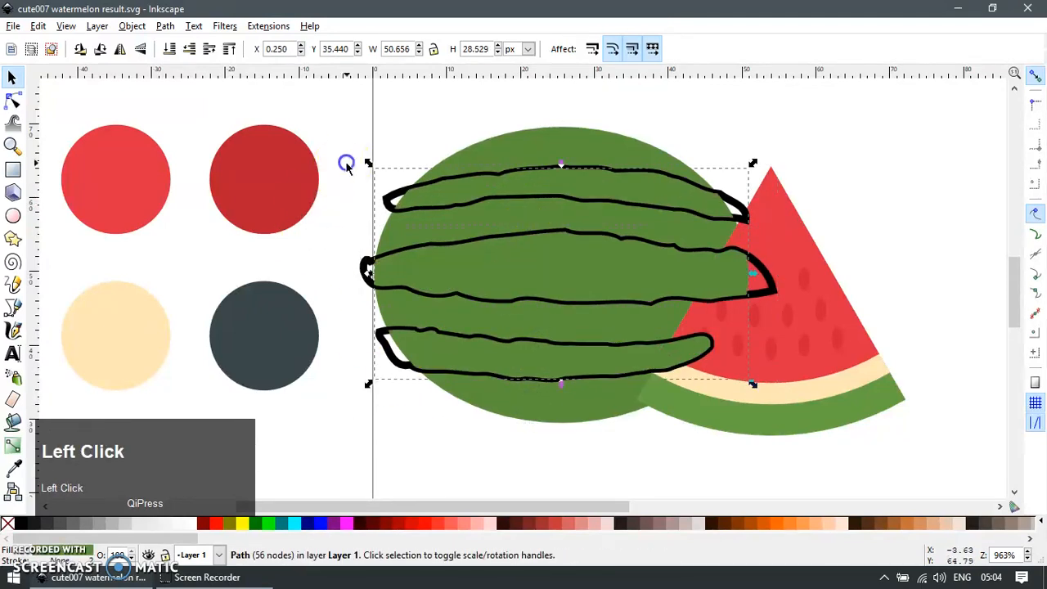
pyautogui.moveTo(390, 196); pyautogui.dragTo(381, 150)
pyautogui.press('Delete')
# Step: Recolour the intersected stripes on the whole watermelon with the light green from the palette
pyautogui.keyDown('ctrl'); pyautogui.scroll(-1, 491, 248); pyautogui.keyUp('ctrl')
pyautogui.moveTo(491, 247); pyautogui.dragTo(626, 269)
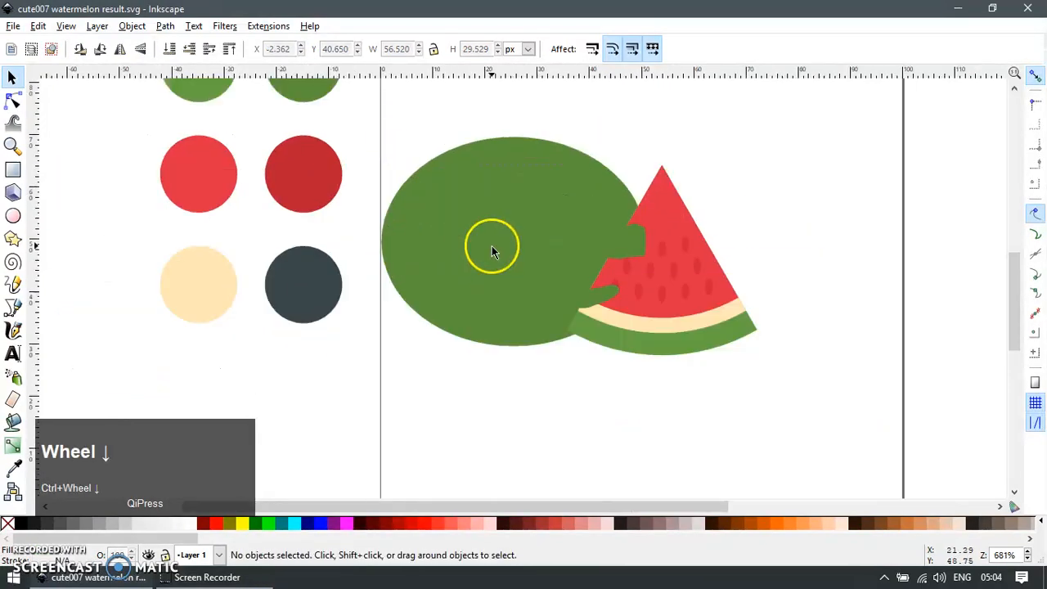
pyautogui.hotkey('ctrl', 'z')
pyautogui.keyDown('ctrl'); pyautogui.scroll(-2, 517, 306); pyautogui.keyUp('ctrl')
pyautogui.press('F7')
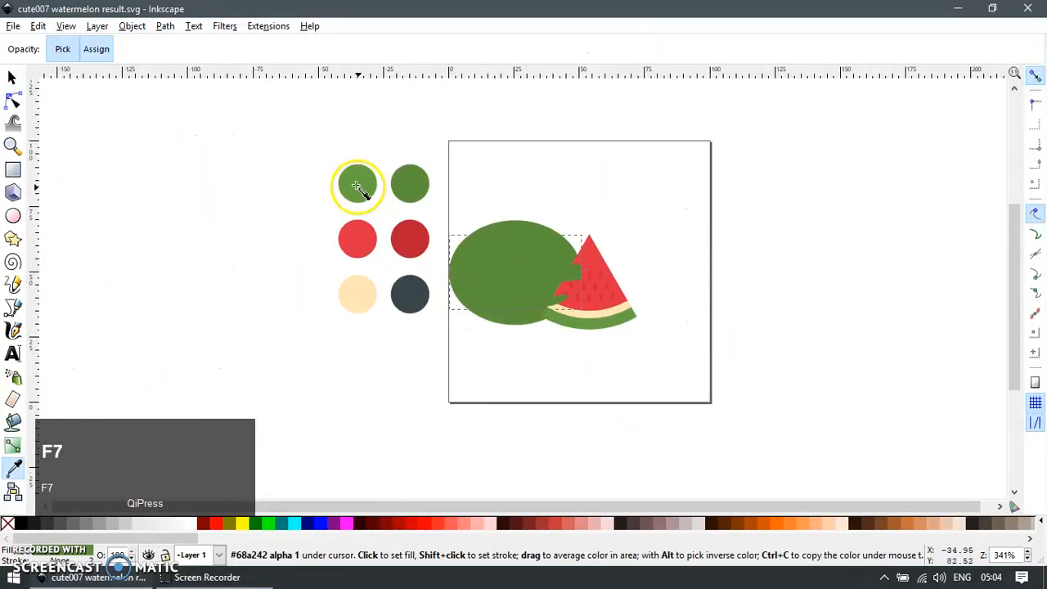
pyautogui.click(358, 182)
# Step: Send the green ellipse and its stripes to the back, behind the red slice
pyautogui.moveTo(513, 269)
pyautogui.mouseDown()
pyautogui.moveTo(572, 309)
pyautogui.moveTo(523, 254)
pyautogui.mouseUp()
pyautogui.keyDown('shift'); pyautogui.click(544, 187); pyautogui.keyUp('shift')
pyautogui.press('End')
pyautogui.press('Escape')
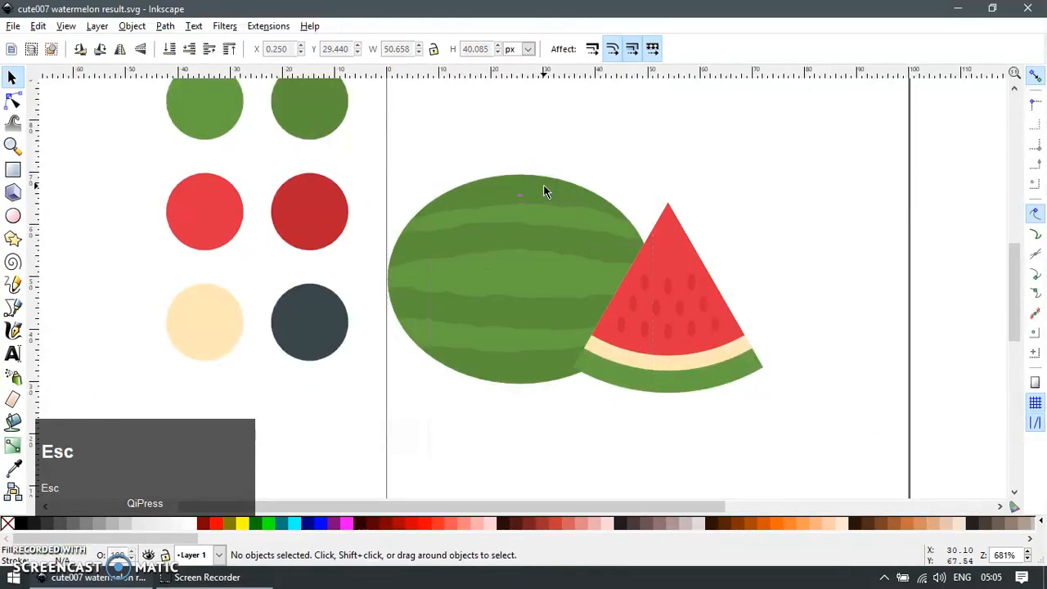
# Step: Draw an aqua rectangle about 49 by 11 px across the base of the fruit and send it to the back
pyautogui.keyDown('ctrl'); pyautogui.scroll(-3, 810, 185); pyautogui.keyUp('ctrl')
pyautogui.press('z')
pyautogui.moveTo(613, 142); pyautogui.dragTo(845, 324)
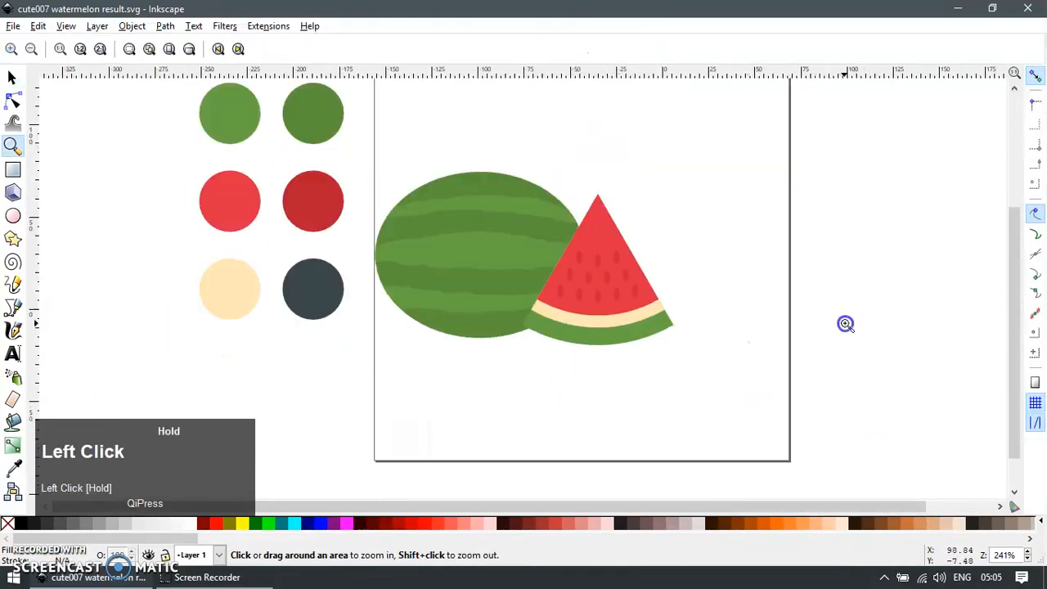
pyautogui.press('F1')
pyautogui.keyDown('ctrl'); pyautogui.scroll(3, 638, 243); pyautogui.keyUp('ctrl')
pyautogui.moveTo(772, 155); pyautogui.dragTo(434, 423)
pyautogui.press('Escape')
pyautogui.press('F4')
pyautogui.click(370, 378)
pyautogui.moveTo(370, 378); pyautogui.dragTo(659, 444)
pyautogui.press('F1')
pyautogui.click(296, 524)
pyautogui.press('End')
pyautogui.press('Escape')
# Step: Shift the slice slightly lower in front of the whole watermelon and delete the aqua rectangle
pyautogui.moveTo(754, 157); pyautogui.dragTo(452, 418)
pyautogui.moveTo(530, 375)
pyautogui.mouseDown()
pyautogui.moveTo(543, 372)
pyautogui.moveTo(540, 385)
pyautogui.mouseUp()
pyautogui.click(812, 315)
pyautogui.press('Delete')
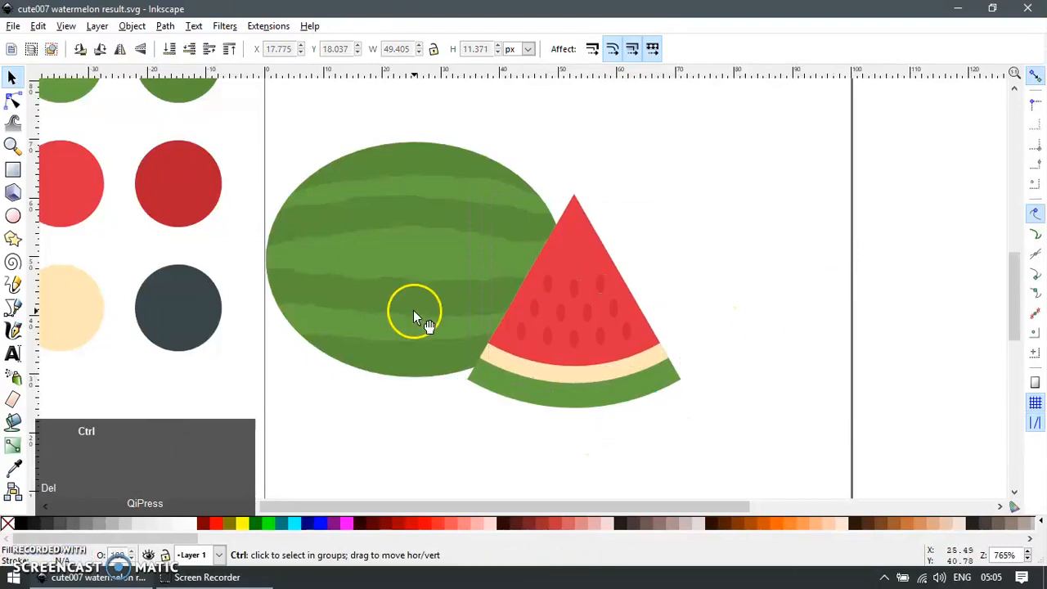
# Step: Draw a small upright rectangle about 3.5 by 6.9 px near the slice and fully round its corners
pyautogui.keyDown('ctrl'); pyautogui.scroll(2, 415, 314); pyautogui.keyUp('ctrl')
pyautogui.press('e')
pyautogui.press('r')
pyautogui.moveTo(431, 213); pyautogui.dragTo(658, 275)
pyautogui.press('F1')
pyautogui.press('F2')
pyautogui.click(473, 234)
pyautogui.press('F1')
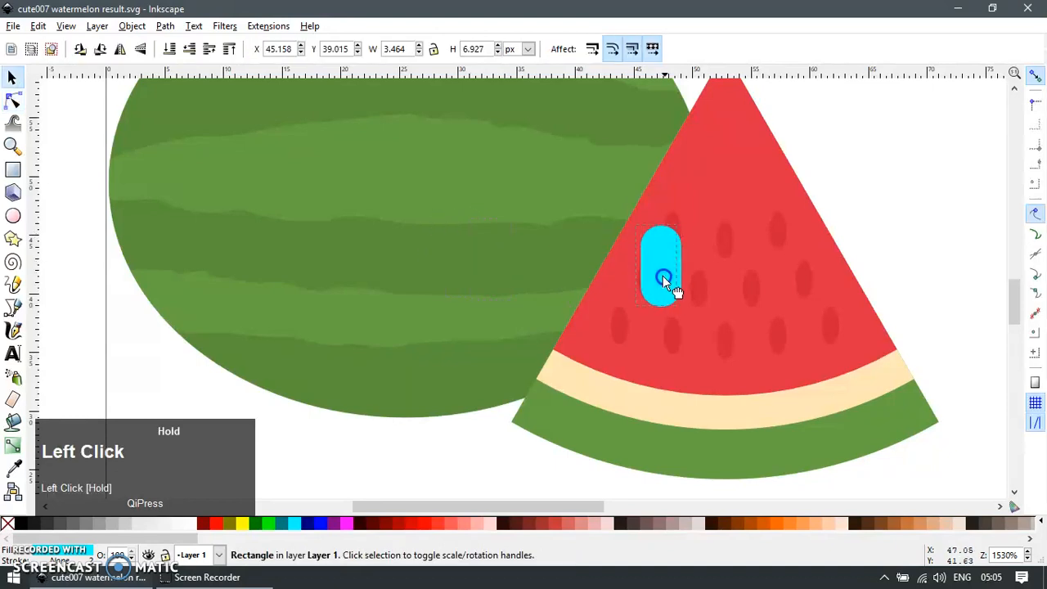
# Step: Position the pill shape as the left eye on the red flesh and fill it with the palette's dark slate
pyautogui.moveTo(708, 312); pyautogui.dragTo(681, 280)
pyautogui.scroll(-2, 704, 312)
pyautogui.press('F7')
pyautogui.click(318, 285)
pyautogui.press('F1')
# Step: Duplicate the eye and mirror the copy across the centre of the slice to make the right eye
pyautogui.scroll(2, 815, 320)
pyautogui.hotkey('ctrl', 'd')
pyautogui.keyDown('shift'); pyautogui.click(641, 154); pyautogui.keyUp('shift')
pyautogui.press('h')
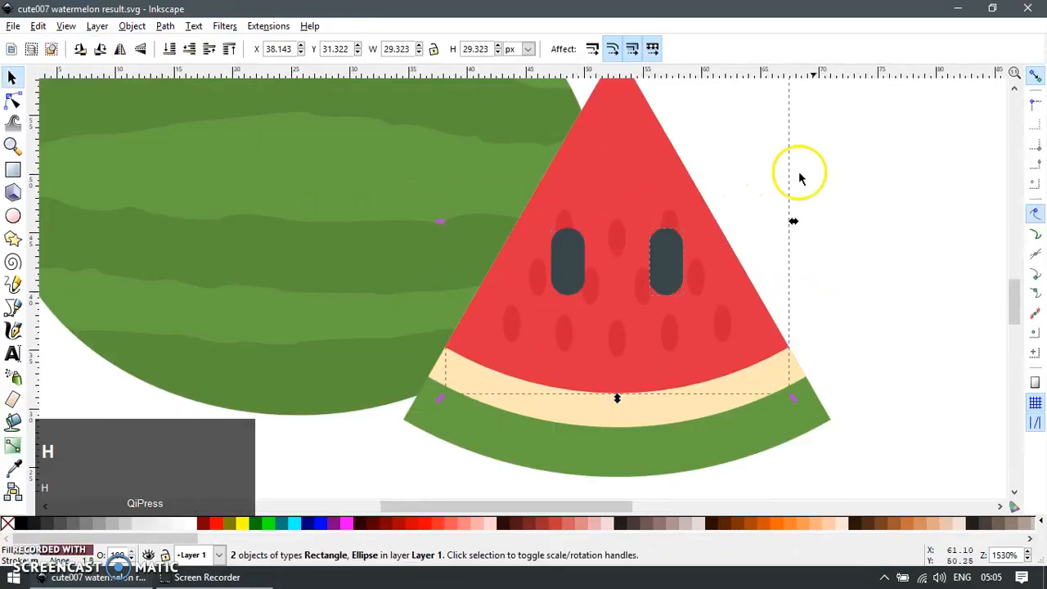
pyautogui.click(760, 251)
pyautogui.scroll(2, 664, 346)
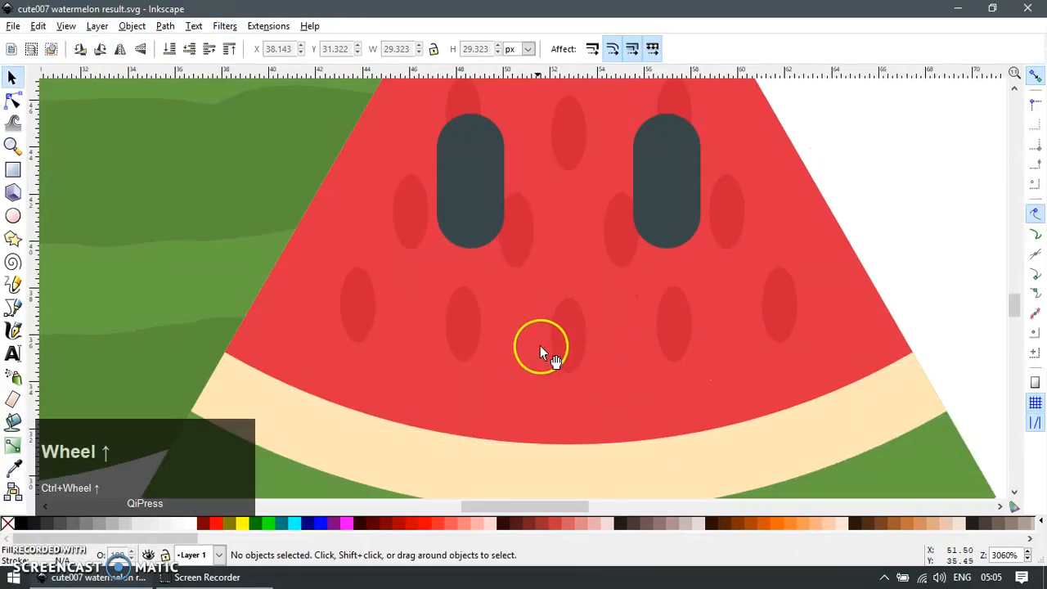
pyautogui.press('b')
pyautogui.scroll(-2, 477, 333)
pyautogui.press('F1')
pyautogui.moveTo(694, 272); pyautogui.dragTo(841, 301)
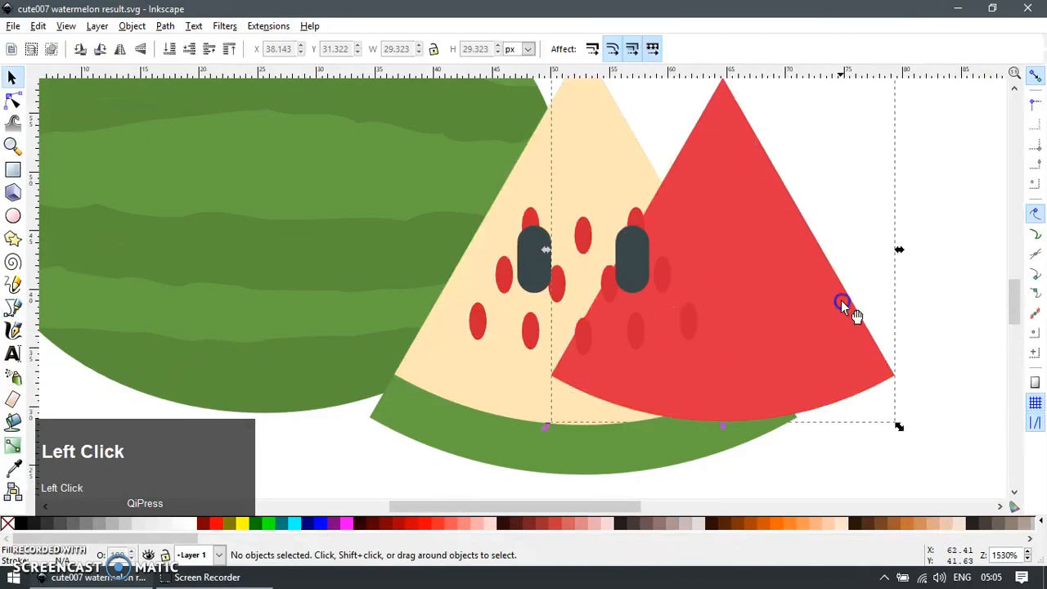
pyautogui.hotkey('ctrl', 'z')
# Step: Place a duplicate of the red wedge right of the slice and delete its upper nodes, keeping only the curved bottom
pyautogui.moveTo(673, 304); pyautogui.dragTo(934, 322)
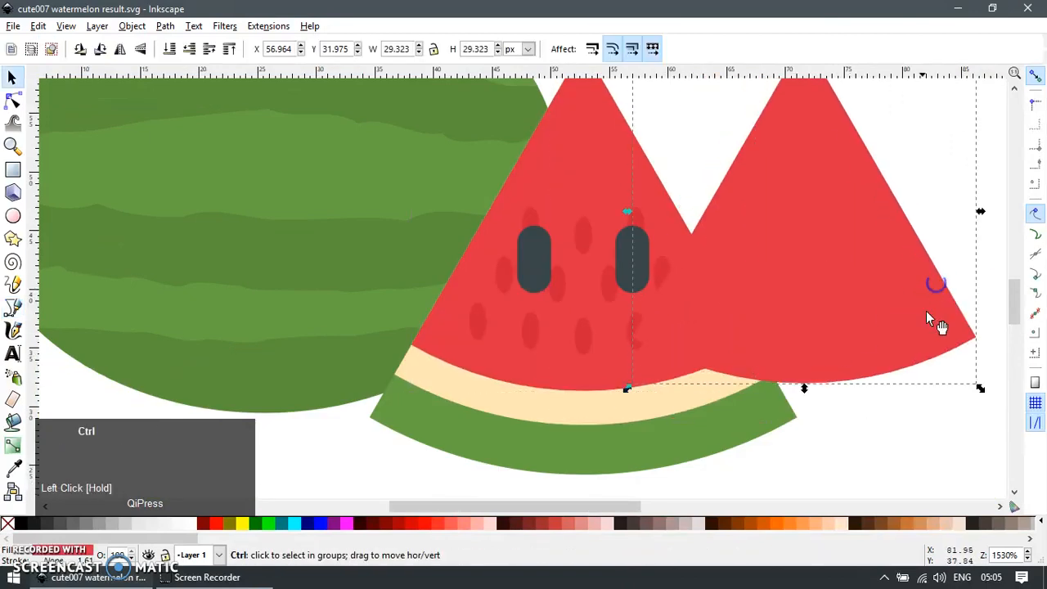
pyautogui.scroll(-2, 934, 323)
pyautogui.press('F2')
pyautogui.click(875, 261)
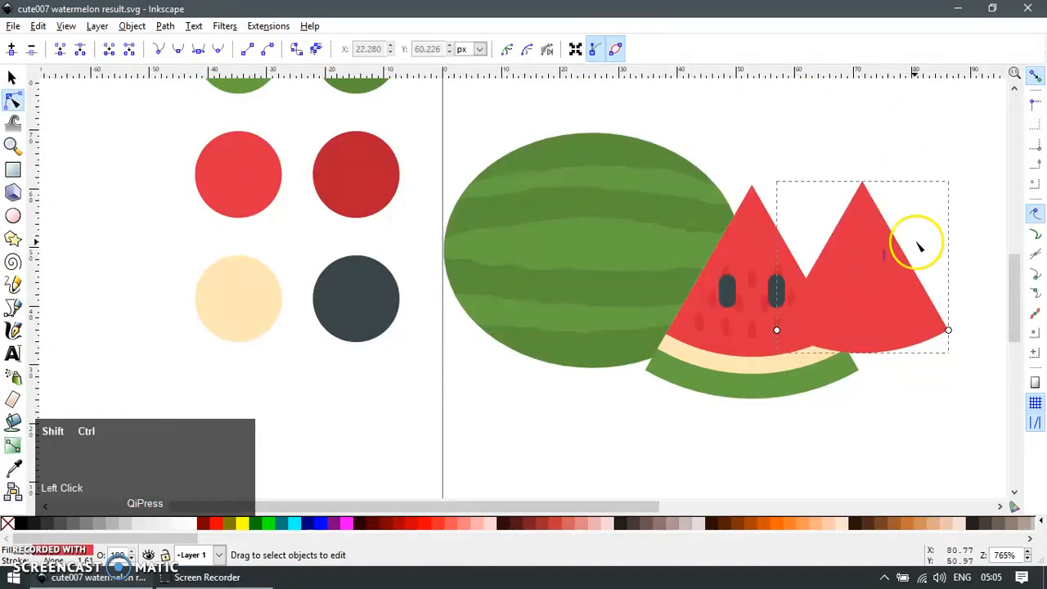
pyautogui.moveTo(925, 158); pyautogui.dragTo(832, 221)
pyautogui.moveTo(832, 150); pyautogui.dragTo(931, 234)
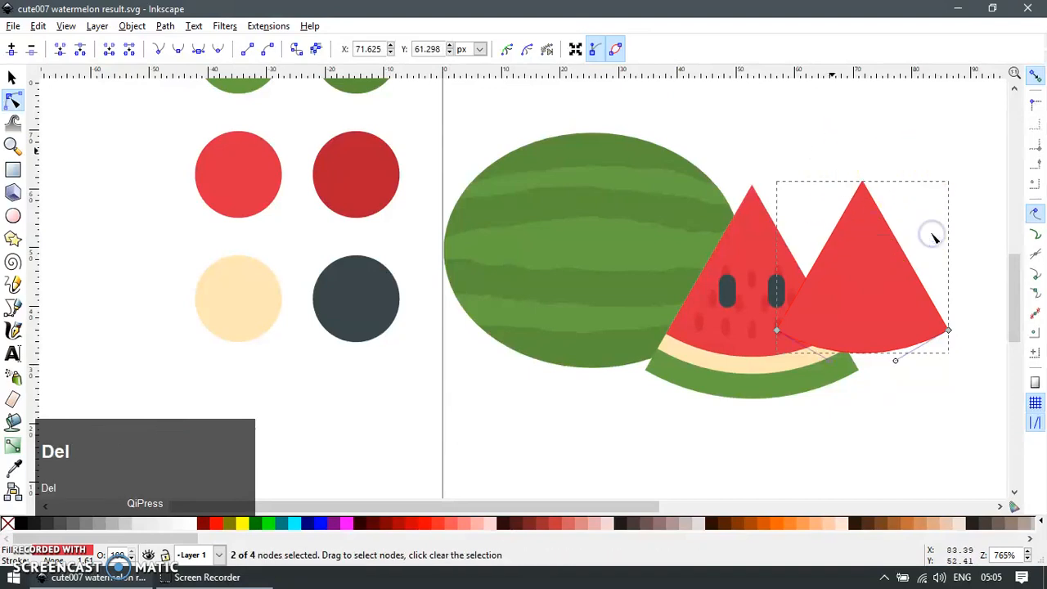
pyautogui.press('Delete')
pyautogui.press('F1')
# Step: Give the curved piece a dark slate stroke matching the eyes and remove its fill
pyautogui.scroll(-2, 859, 392)
pyautogui.scroll(2, 869, 355)
pyautogui.click(829, 331)
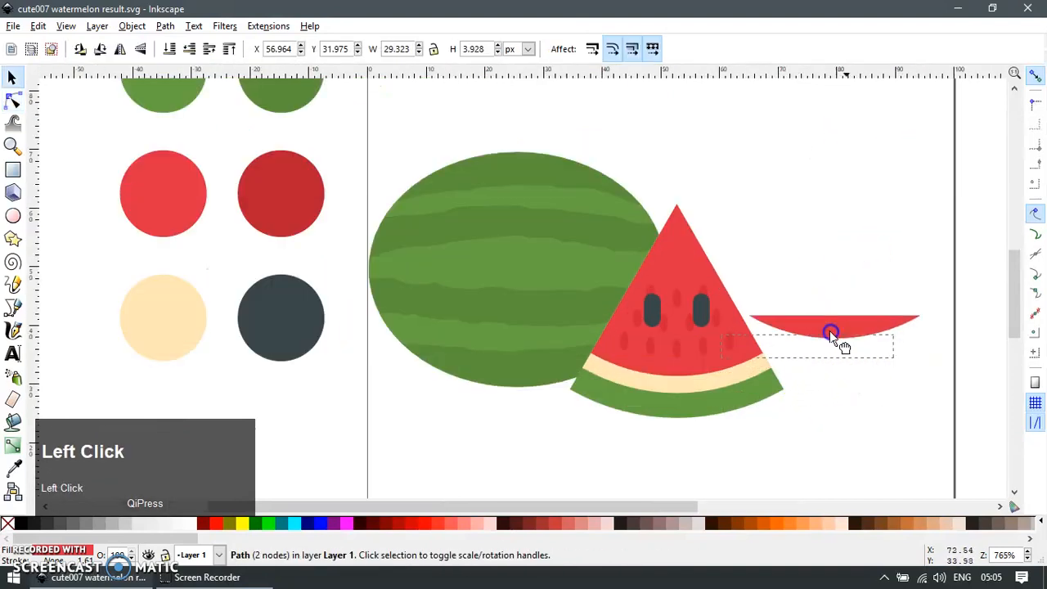
pyautogui.moveTo(829, 331); pyautogui.dragTo(813, 334)
pyautogui.press('F7')
pyautogui.keyDown('shift'); pyautogui.click(695, 306); pyautogui.keyUp('shift')
pyautogui.press('F1')
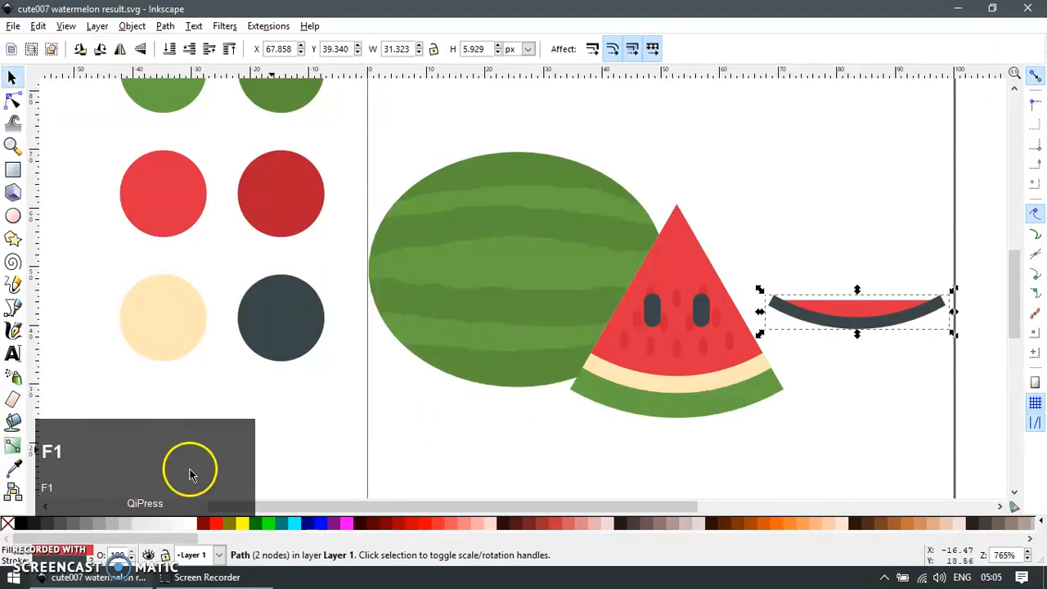
pyautogui.click(7, 524)
# Step: Set the curved line's stroke to round joins and round caps
pyautogui.moveTo(861, 317); pyautogui.dragTo(876, 348)
pyautogui.hotkey('ctrl', 'shift', 'f')
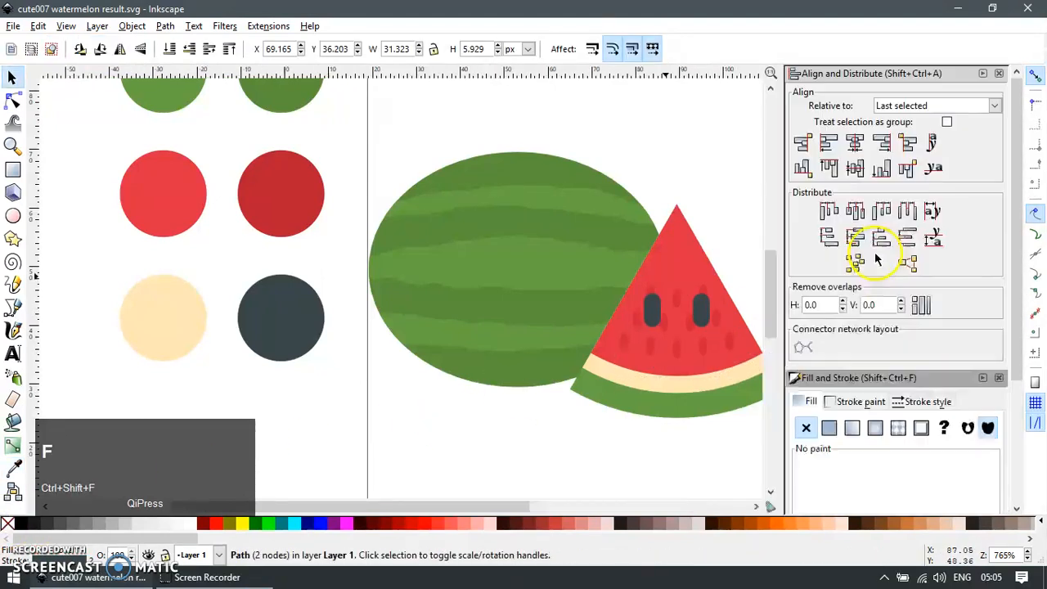
pyautogui.click(940, 400)
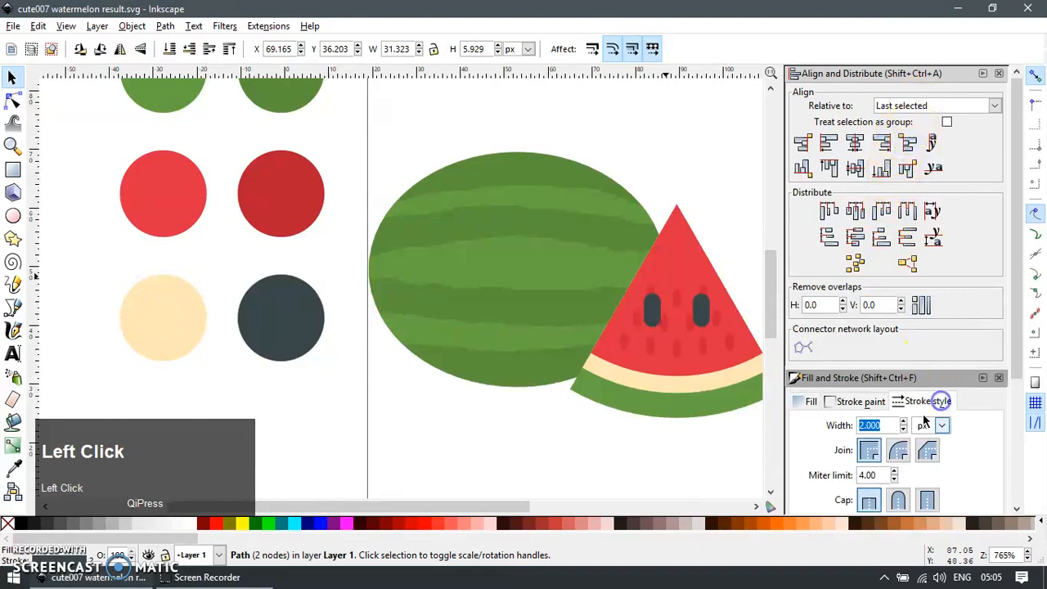
pyautogui.click(895, 452)
pyautogui.press('F12')
# Step: Scale the curve down to about 18 px wide as a smile and centre it horizontally on the red flesh
pyautogui.moveTo(901, 342); pyautogui.dragTo(727, 364)
pyautogui.moveTo(793, 374); pyautogui.dragTo(684, 339)
pyautogui.scroll(2, 679, 357)
pyautogui.keyDown('shift'); pyautogui.click(669, 161); pyautogui.keyUp('shift')
pyautogui.hotkey('ctrl', 'shift', 'a')
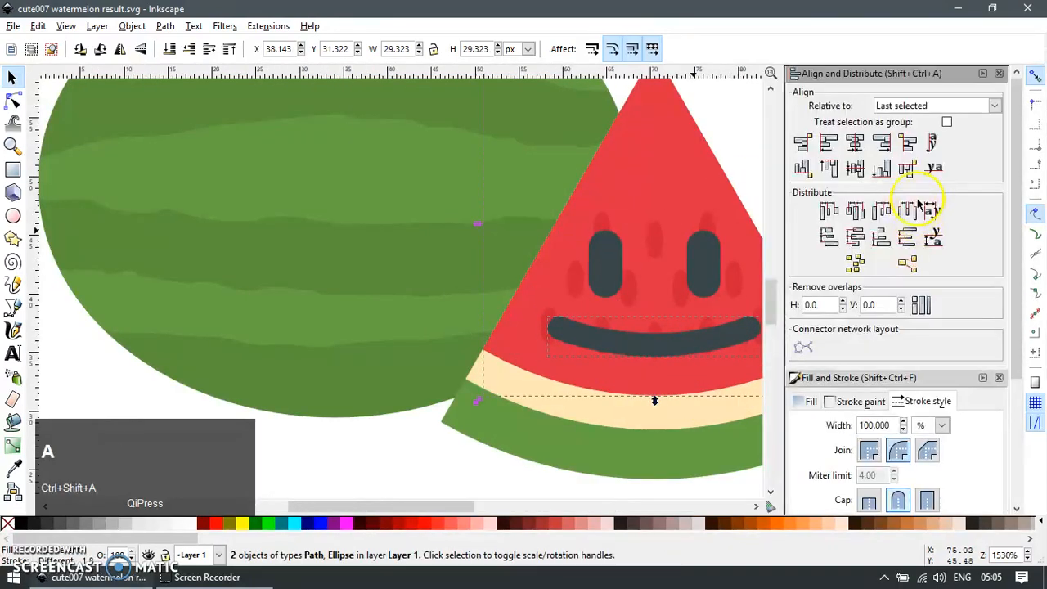
pyautogui.press('F12')
pyautogui.press('Escape')
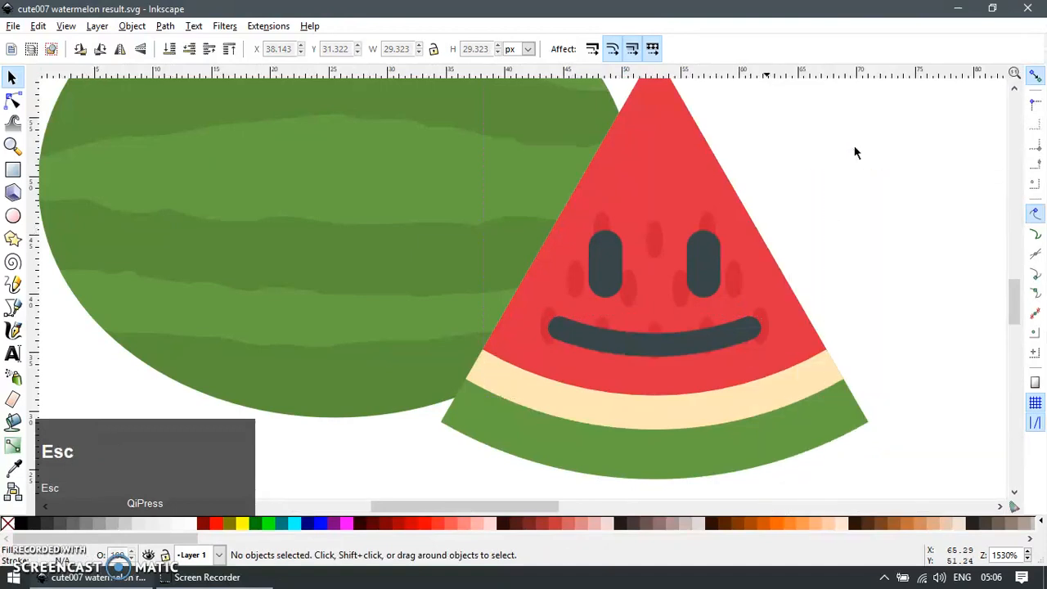
# Step: Select both eyes and scale them down together to about 11.2 by 5.8 px
pyautogui.click(693, 273)
pyautogui.keyDown('shift'); pyautogui.click(615, 274); pyautogui.keyUp('shift')
pyautogui.moveTo(701, 278); pyautogui.dragTo(701, 266)
pyautogui.click(804, 290)
pyautogui.keyDown('ctrl'); pyautogui.scroll(-3, 804, 295); pyautogui.keyUp('ctrl')
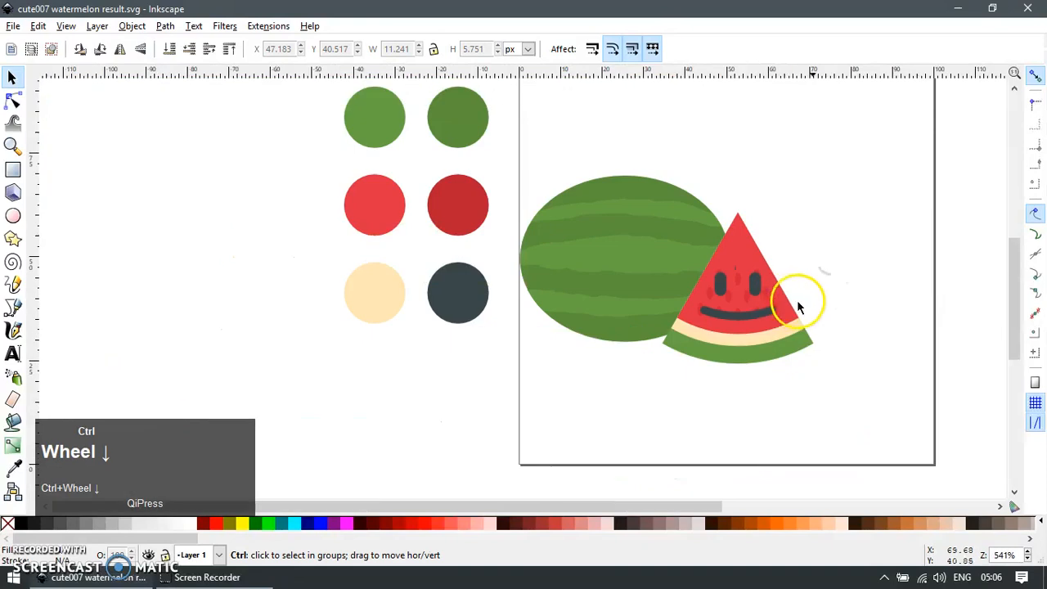
# Step: Delete the right eye, then shrink the left eye to about 2.3 by 4.6 px and reposition it
pyautogui.keyDown('ctrl'); pyautogui.scroll(3, 802, 301); pyautogui.keyUp('ctrl')
pyautogui.click(731, 263)
pyautogui.press('Delete')
pyautogui.keyDown('ctrl'); pyautogui.scroll(1, 636, 282); pyautogui.keyUp('ctrl')
pyautogui.click(631, 257)
pyautogui.keyDown('ctrl'); pyautogui.scroll(2, 647, 285); pyautogui.keyUp('ctrl')
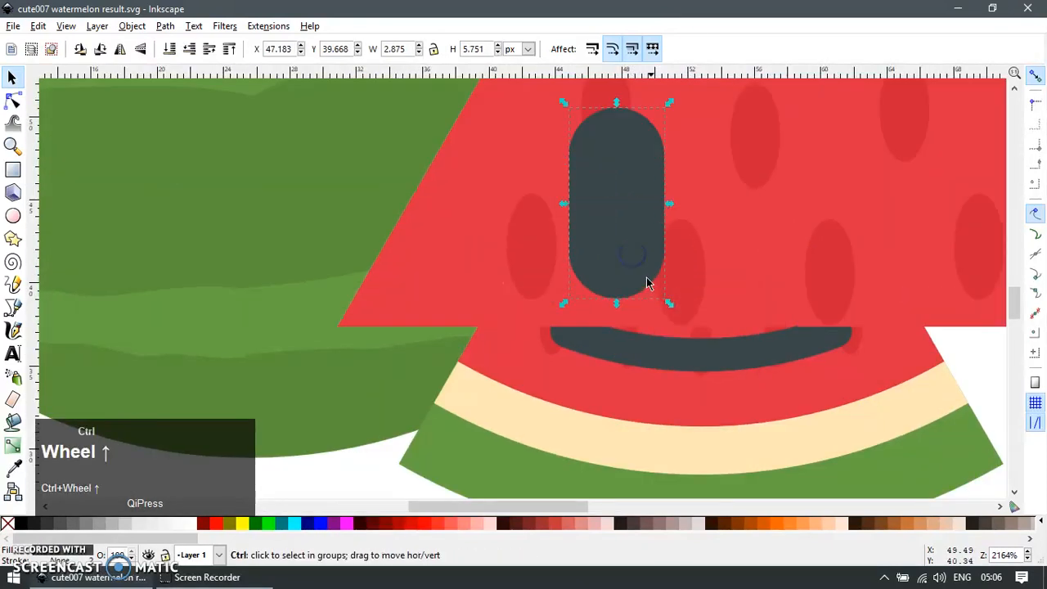
pyautogui.keyDown('ctrl'); pyautogui.moveTo(668, 303); pyautogui.dragTo(647, 261); pyautogui.keyUp('ctrl')
pyautogui.moveTo(619, 197); pyautogui.dragTo(642, 216)
# Step: Duplicate the smaller left eye and mirror the copy across the red wedge's centre
pyautogui.keyDown('ctrl'); pyautogui.scroll(-4, 646, 237); pyautogui.keyUp('ctrl')
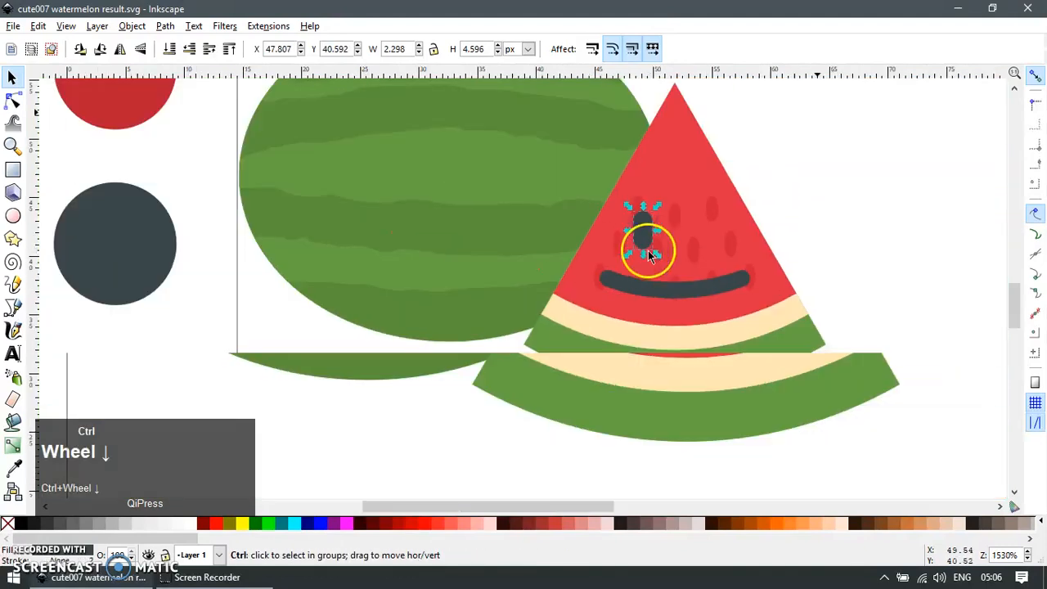
pyautogui.keyDown('shift'); pyautogui.click(696, 158); pyautogui.keyUp('shift')
pyautogui.press('h')
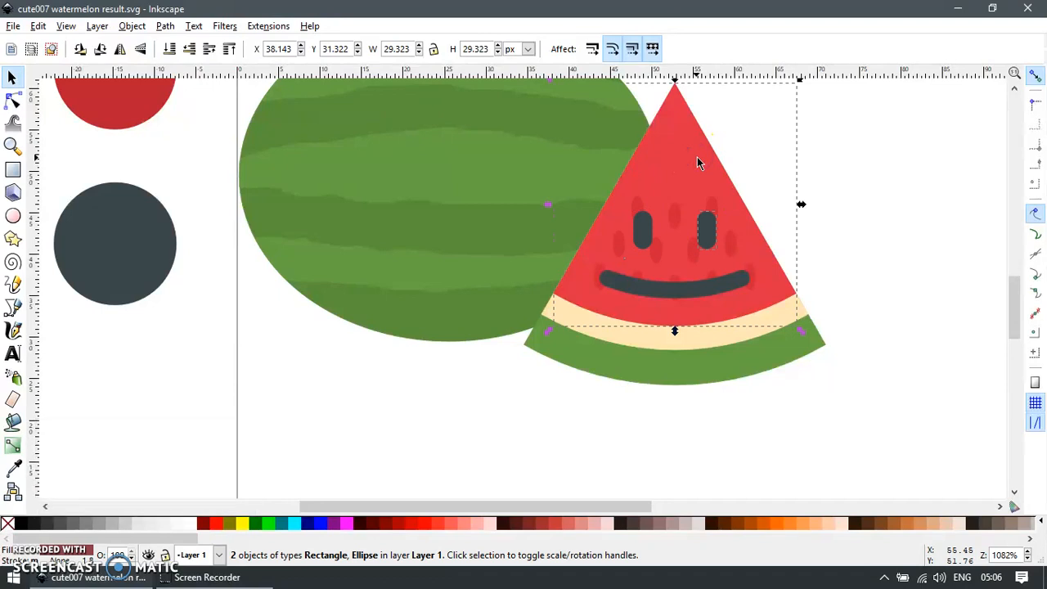
pyautogui.click(810, 255)
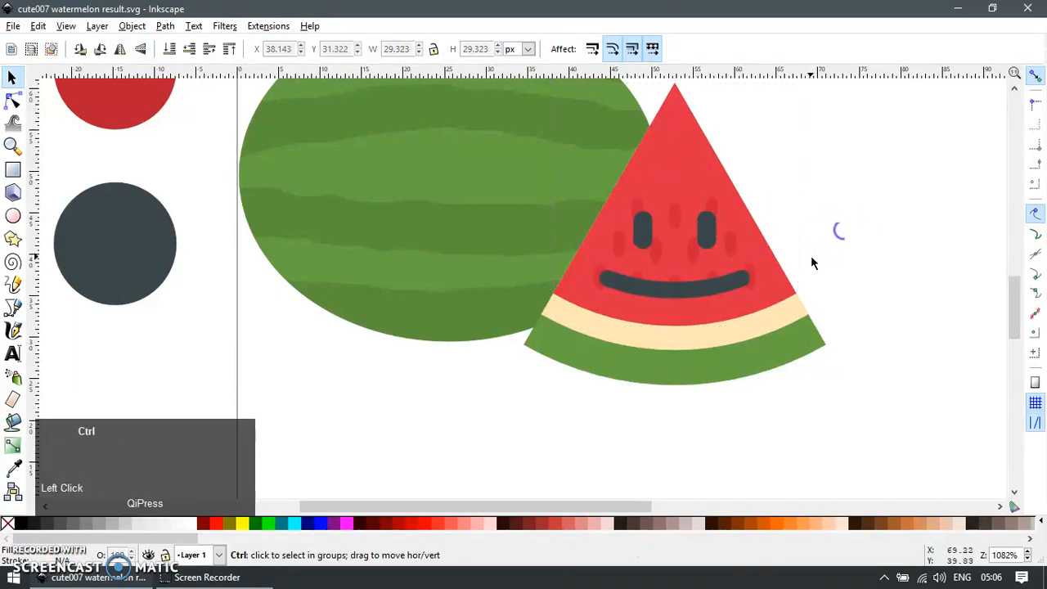
# Step: Narrow the smile symmetrically about its centre and move the eyes and smile slightly up together
pyautogui.keyDown('ctrl'); pyautogui.scroll(-4, 811, 237); pyautogui.keyUp('ctrl')
pyautogui.keyDown('ctrl'); pyautogui.scroll(5, 694, 334); pyautogui.keyUp('ctrl')
pyautogui.click(730, 308)
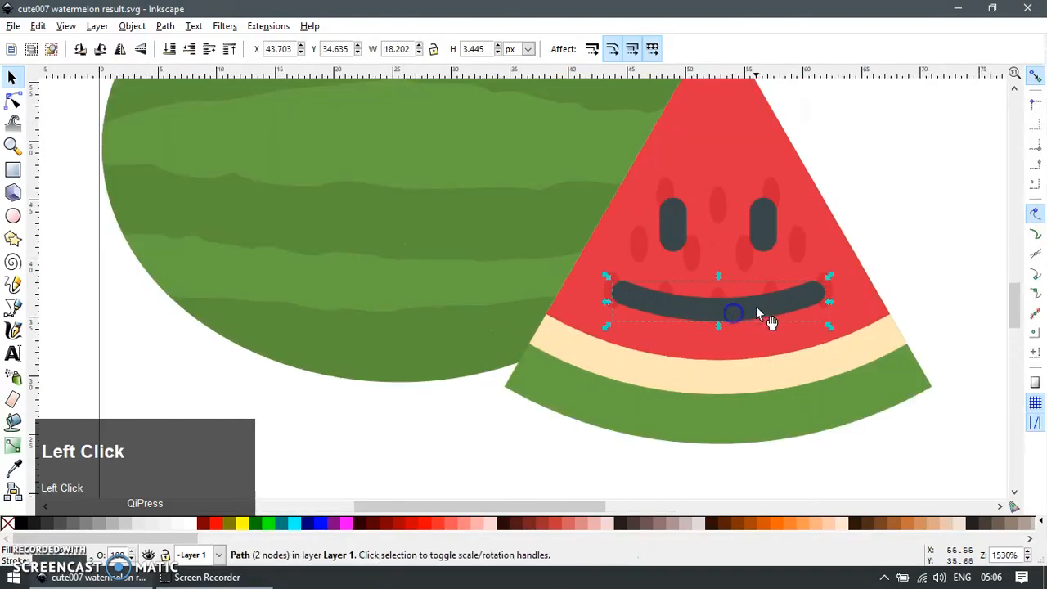
pyautogui.keyDown('shift'); pyautogui.moveTo(833, 302); pyautogui.dragTo(809, 299); pyautogui.keyUp('shift')
pyautogui.keyDown('shift'); pyautogui.click(765, 238); pyautogui.keyUp('shift')
pyautogui.keyDown('shift'); pyautogui.click(661, 232); pyautogui.keyUp('shift')
pyautogui.keyDown('ctrl'); pyautogui.moveTo(771, 240); pyautogui.dragTo(850, 251); pyautogui.keyUp('ctrl')
pyautogui.keyDown('ctrl'); pyautogui.scroll(-1, 787, 260); pyautogui.keyUp('ctrl')
pyautogui.keyDown('ctrl'); pyautogui.scroll(-3, 786, 258); pyautogui.keyUp('ctrl')
pyautogui.keyDown('ctrl'); pyautogui.scroll(2, 822, 213); pyautogui.keyUp('ctrl')
# Step: Draw a whole circle about 7.9 px wide right of the slice, with aqua fill and no stroke
pyautogui.press('e')
pyautogui.press('e')
pyautogui.click(274, 49)
pyautogui.press('F1')
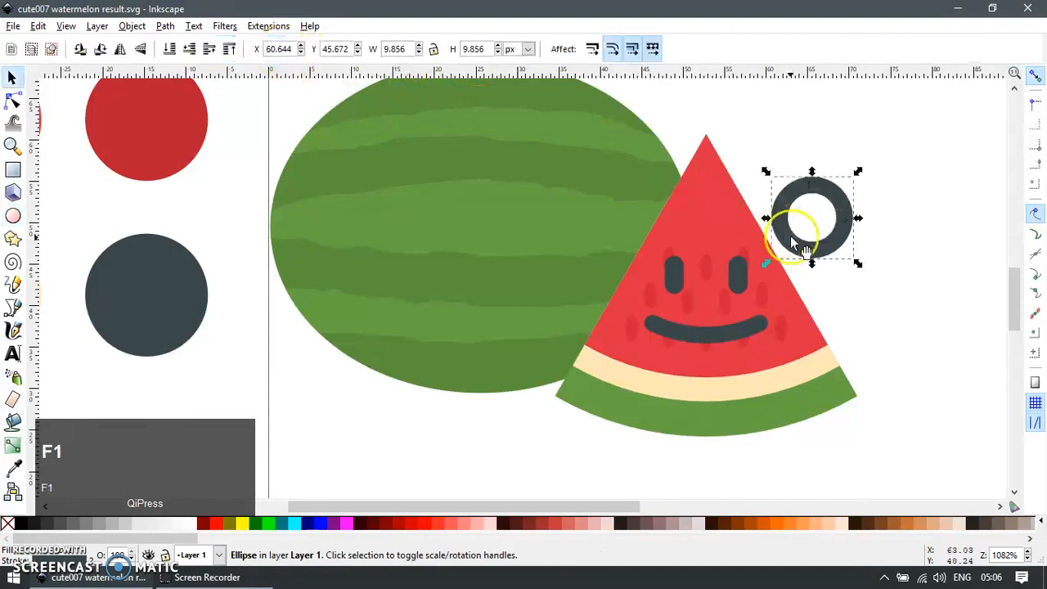
pyautogui.press('F2')
pyautogui.keyDown('ctrl'); pyautogui.scroll(2, 823, 196); pyautogui.keyUp('ctrl')
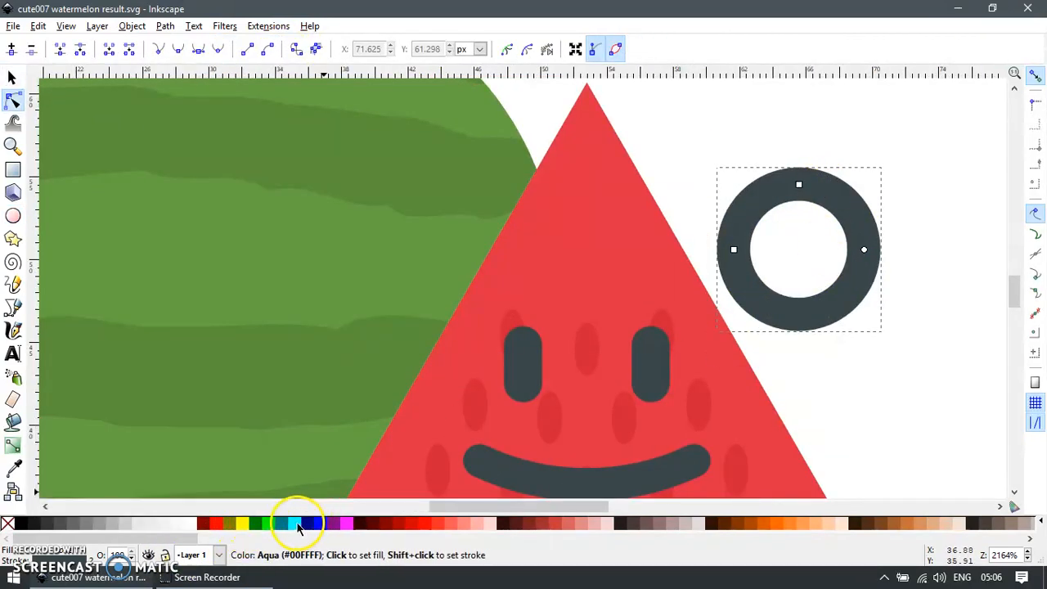
pyautogui.click(299, 528)
pyautogui.keyDown('shift'); pyautogui.click(8, 523); pyautogui.keyUp('shift')
pyautogui.keyDown('ctrl'); pyautogui.scroll(-3, 798, 297); pyautogui.keyUp('ctrl')
# Step: Move the aqua circle nearer the slice, convert it to a path and pull its top node straight up
pyautogui.press('z')
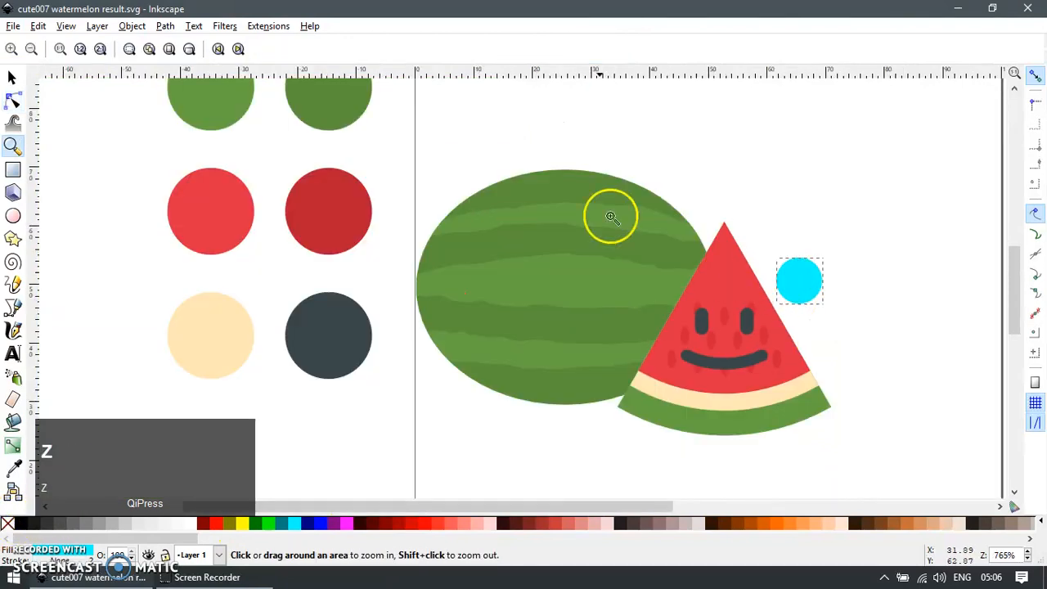
pyautogui.click(743, 271)
pyautogui.press('F1')
pyautogui.moveTo(659, 322); pyautogui.dragTo(610, 343)
pyautogui.press('F2')
pyautogui.hotkey('ctrl', 'shift', 'c')
pyautogui.keyDown('ctrl'); pyautogui.moveTo(594, 287); pyautogui.dragTo(596, 238); pyautogui.keyUp('ctrl')
pyautogui.scroll(1, 556, 243)
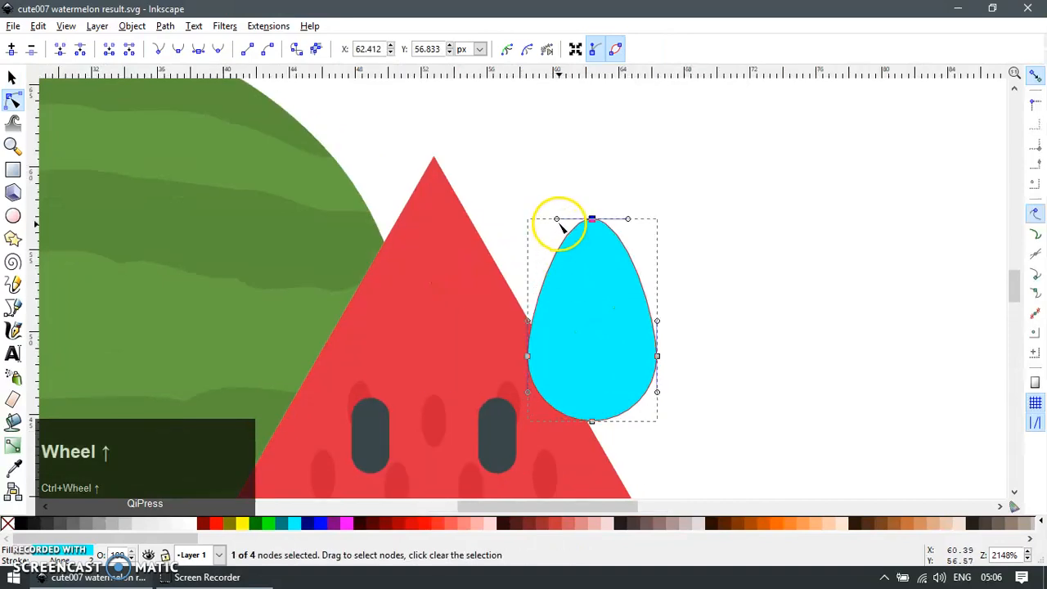
# Step: Bend the drop's left side inward toward a pointed tip and delete the node on its right side
pyautogui.moveTo(556, 220); pyautogui.dragTo(569, 264)
pyautogui.moveTo(527, 321); pyautogui.dragTo(528, 320)
pyautogui.press('e')
pyautogui.press('n')
pyautogui.click(683, 325)
pyautogui.moveTo(682, 325); pyautogui.dragTo(635, 384)
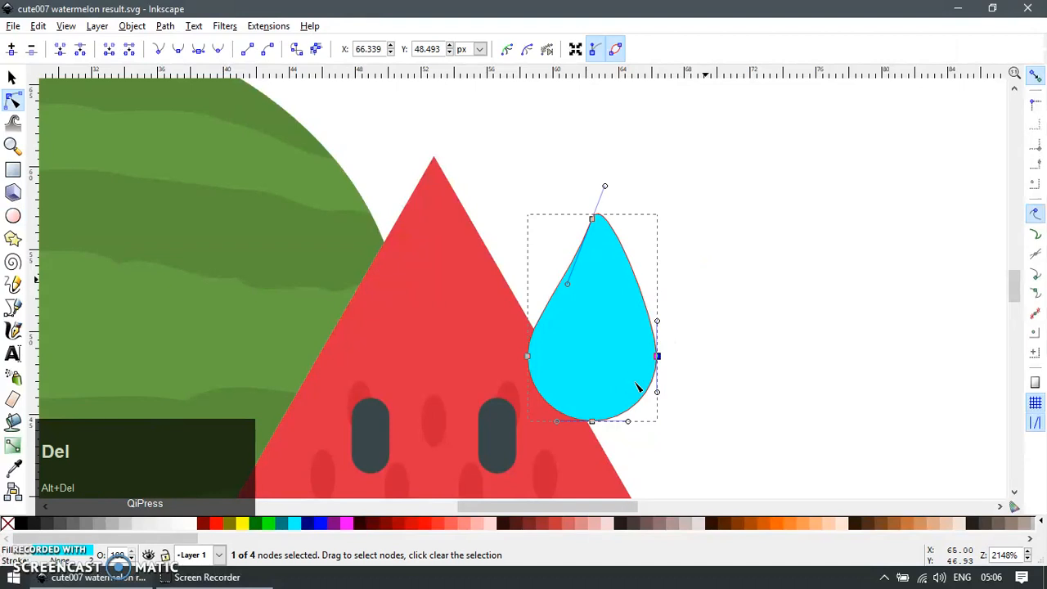
pyautogui.press('Delete')
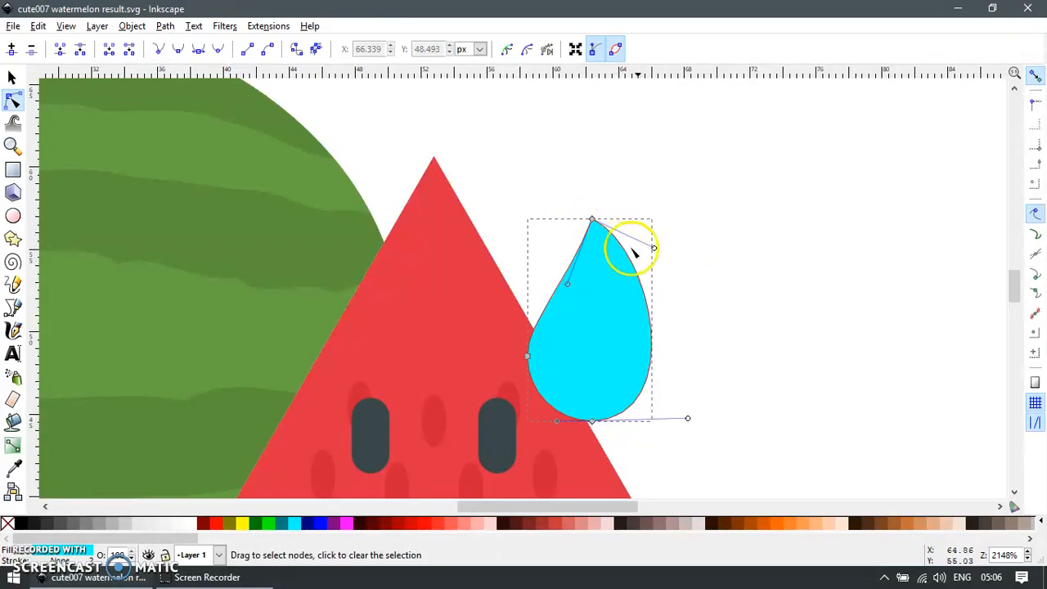
# Step: Turn the drop's right segment between the top and bottom nodes into a straight vertical line
pyautogui.hotkey('ctrl', 'a')
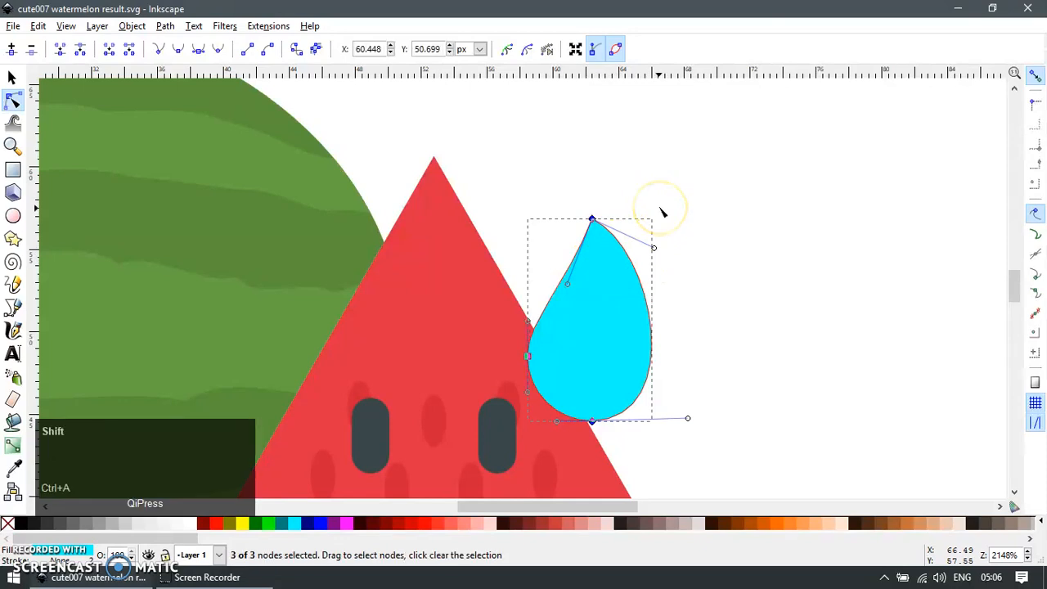
pyautogui.moveTo(663, 186); pyautogui.dragTo(613, 315)
pyautogui.click(651, 330)
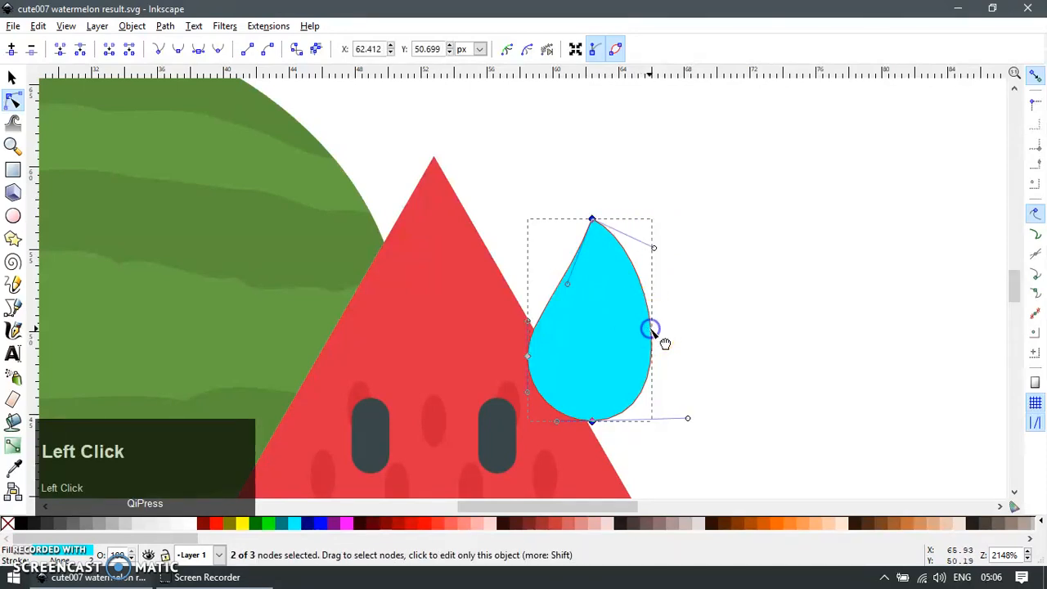
pyautogui.hotkey('shift', 'l')
# Step: Duplicate the half drop, move the copy to the right and flip it horizontally
pyautogui.press('F1')
pyautogui.hotkey('ctrl', 'd')
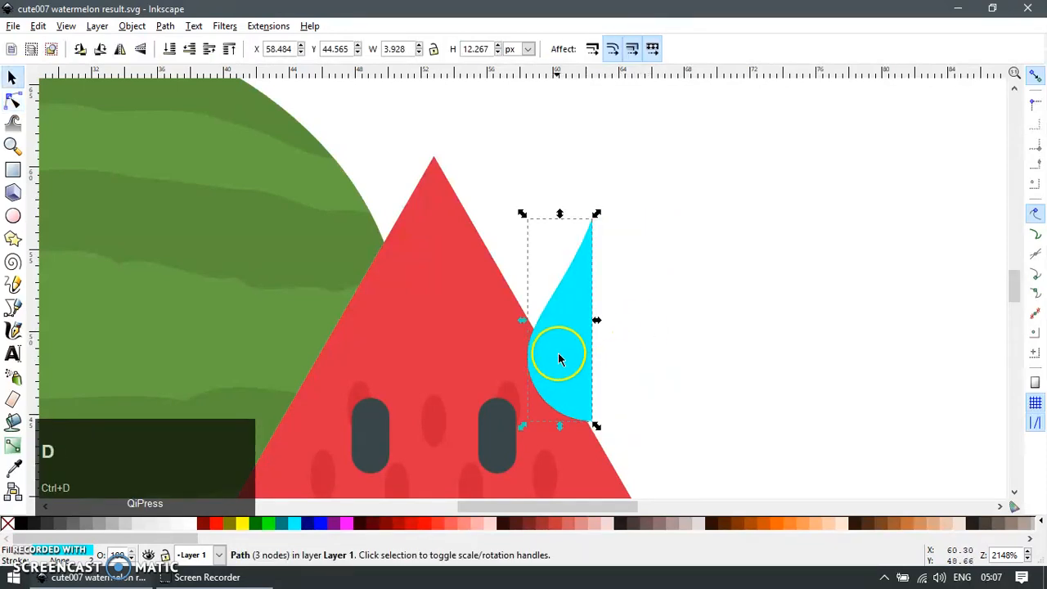
pyautogui.moveTo(556, 365); pyautogui.dragTo(692, 353)
pyautogui.press('h')
# Step: Select both drop halves and align them edge to edge so they form a complete drop
pyautogui.keyDown('shift'); pyautogui.click(573, 374); pyautogui.keyUp('shift')
pyautogui.hotkey('ctrl', 'shift', 'a')
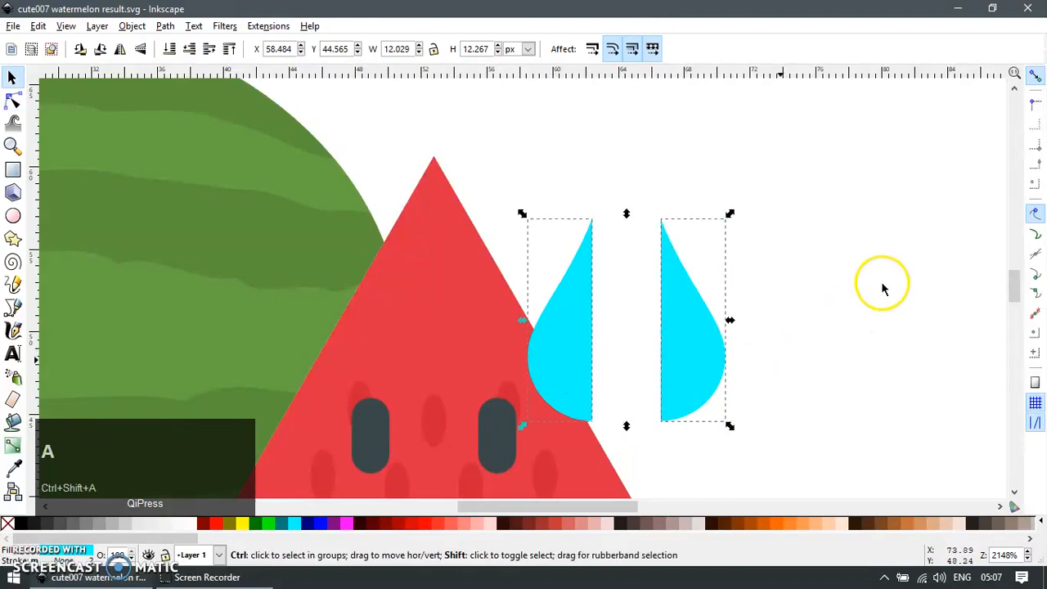
pyautogui.click(908, 144)
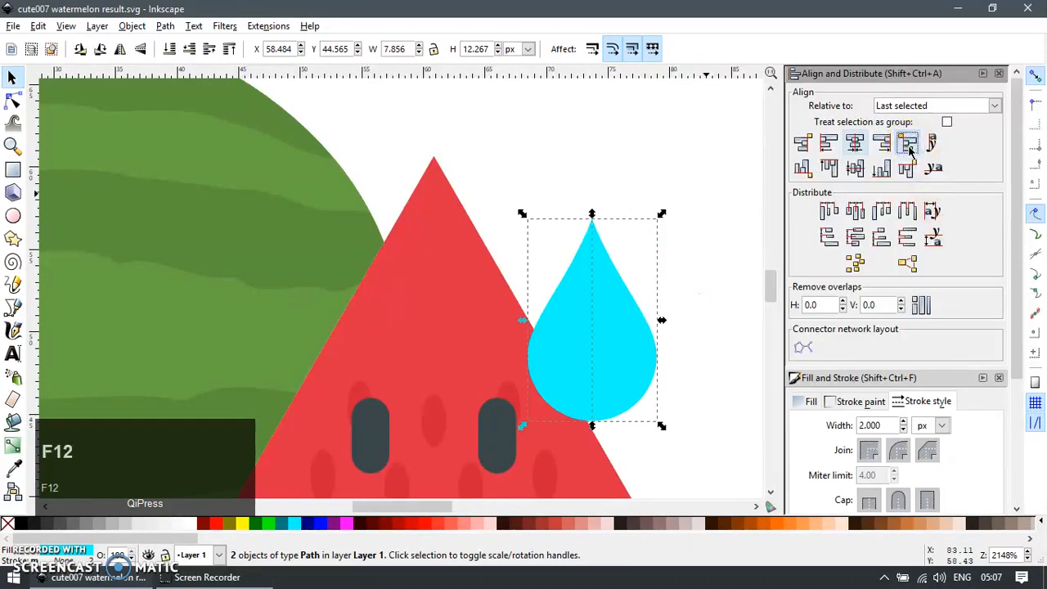
# Step: Select both halves of the drop and merge them into a single path with Union
pyautogui.press('Escape')
pyautogui.click(654, 343)
pyautogui.keyDown('shift'); pyautogui.click(552, 347); pyautogui.keyUp('shift')
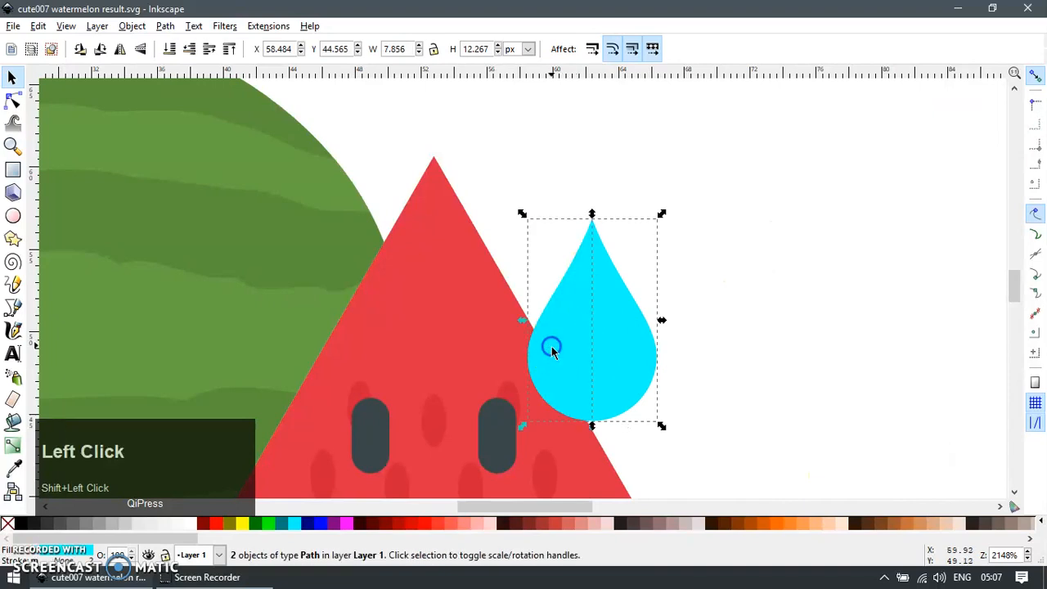
pyautogui.hotkey('ctrl', '+')
# Step: Shift the merged drop slightly and scale it down to about 6.6 by 10.3 px
pyautogui.scroll(-5, 653, 356)
pyautogui.press('z')
pyautogui.moveTo(458, 269); pyautogui.dragTo(679, 397)
pyautogui.press('F1')
pyautogui.moveTo(598, 287); pyautogui.dragTo(595, 280)
pyautogui.moveTo(635, 215); pyautogui.dragTo(621, 232)
pyautogui.scroll(3, 618, 296)
# Step: Draw a small ellipse inside the drop's lower left part and fill it with white
pyautogui.press('e')
pyautogui.moveTo(508, 280); pyautogui.dragTo(547, 320)
pyautogui.press('F7')
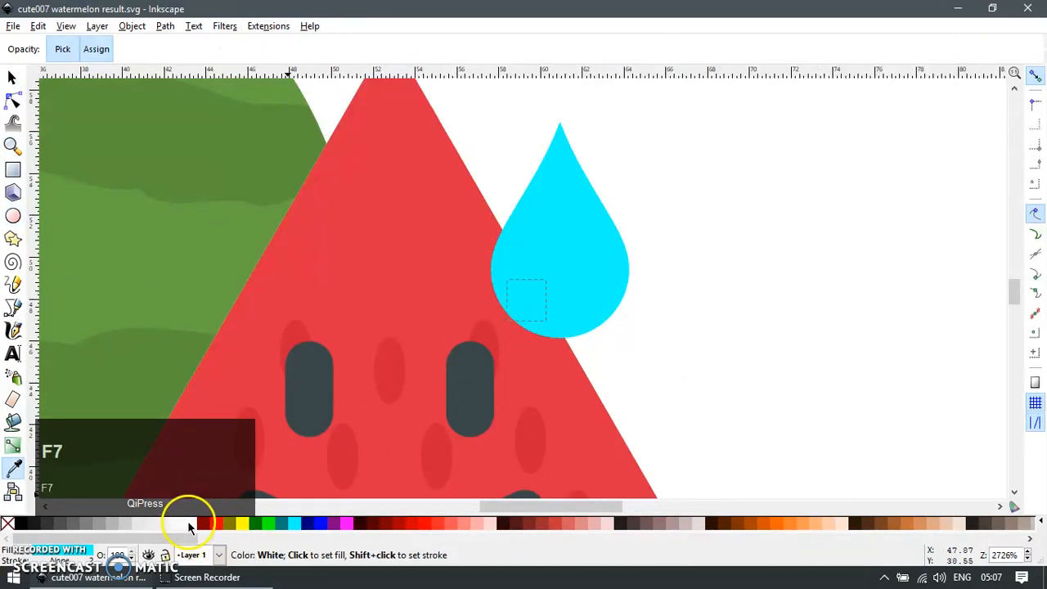
pyautogui.click(187, 521)
# Step: Widen and tilt the white ellipse to about 2.7 by 2.4 px as a highlight following the drop's lower left edge
pyautogui.press('F1')
pyautogui.click(632, 359)
pyautogui.moveTo(532, 308); pyautogui.dragTo(578, 299)
pyautogui.click(571, 299)
pyautogui.moveTo(569, 336); pyautogui.dragTo(550, 316)
pyautogui.click(654, 323)
pyautogui.scroll(-5, 683, 337)
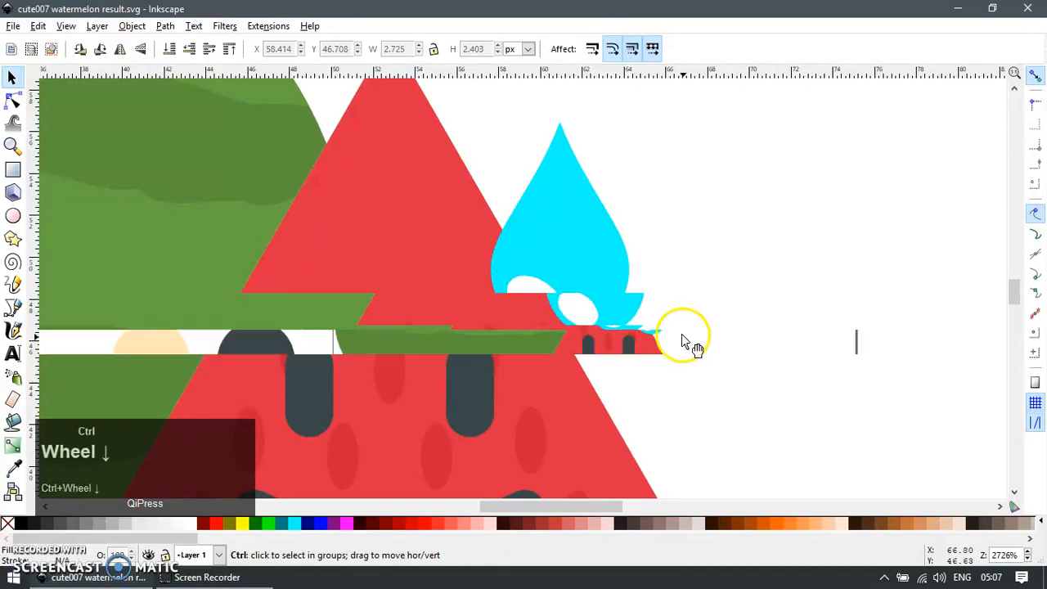
# Step: Flip the drop and its white highlight together horizontally, and nudge the highlight slightly within the drop
pyautogui.scroll(3, 666, 347)
pyautogui.click(658, 248)
pyautogui.keyDown('shift'); pyautogui.click(642, 288); pyautogui.keyUp('shift')
pyautogui.click(707, 293)
pyautogui.scroll(2, 670, 310)
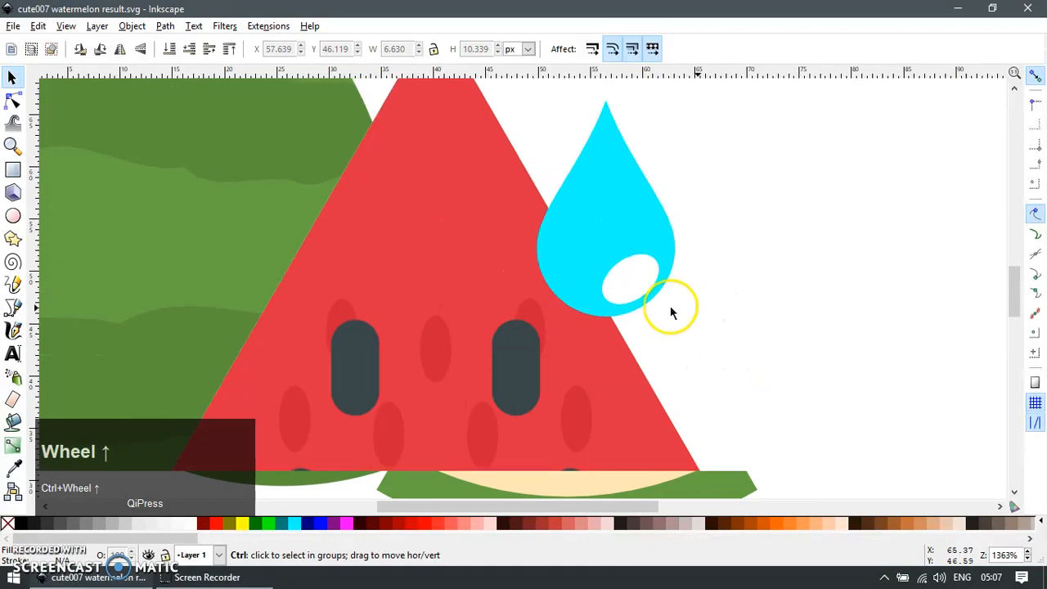
pyautogui.click(626, 283)
pyautogui.moveTo(626, 283); pyautogui.dragTo(626, 281)
# Step: Select all objects of the watermelon illustration and enlarge them proportionally to about 86 px wide
pyautogui.scroll(-2, 781, 296)
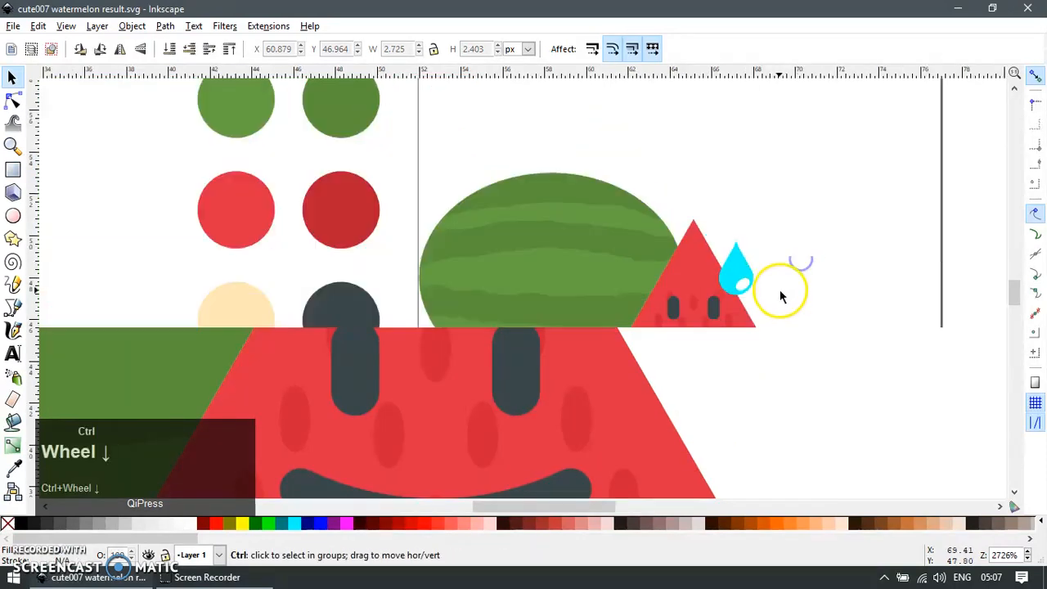
pyautogui.scroll(-2, 781, 296)
pyautogui.click(826, 272)
pyautogui.moveTo(849, 202); pyautogui.dragTo(594, 381)
pyautogui.scroll(2, 795, 338)
pyautogui.click(432, 49)
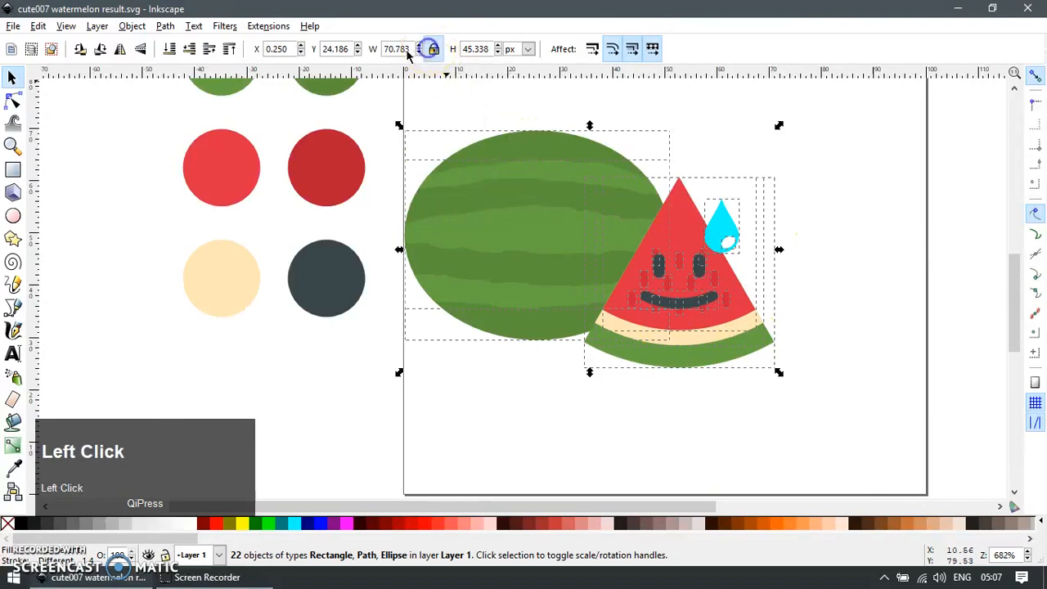
pyautogui.press('Return')
pyautogui.scroll(-2, 509, 119)
# Step: Unlock the proportions and set the illustration's height to 56 px and its width to 86 px
pyautogui.click(438, 49)
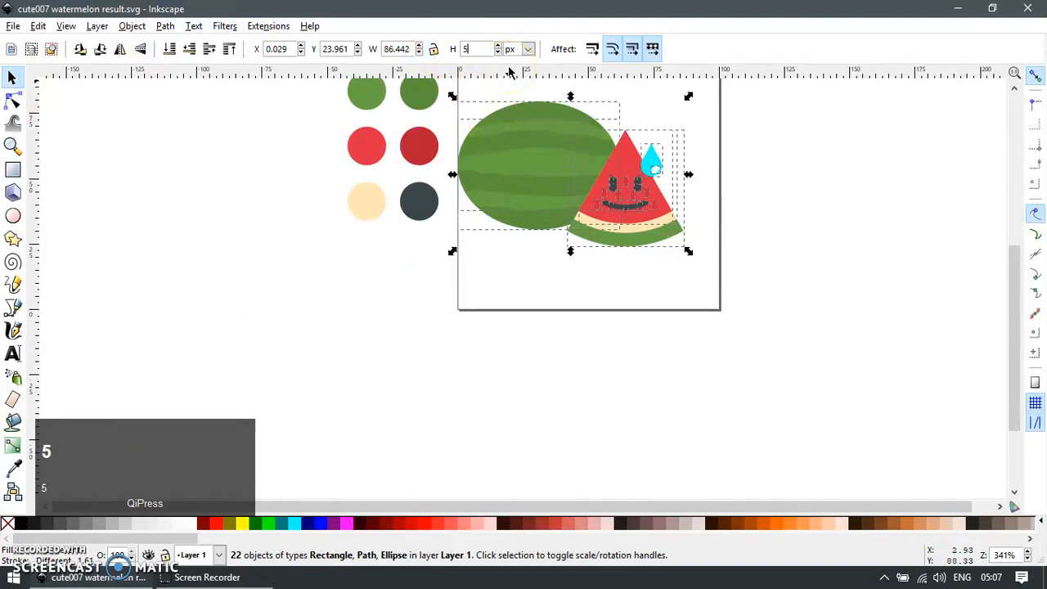
pyautogui.write('56')
pyautogui.hotkey('shift', 'Tab')
pyautogui.press('Tab')
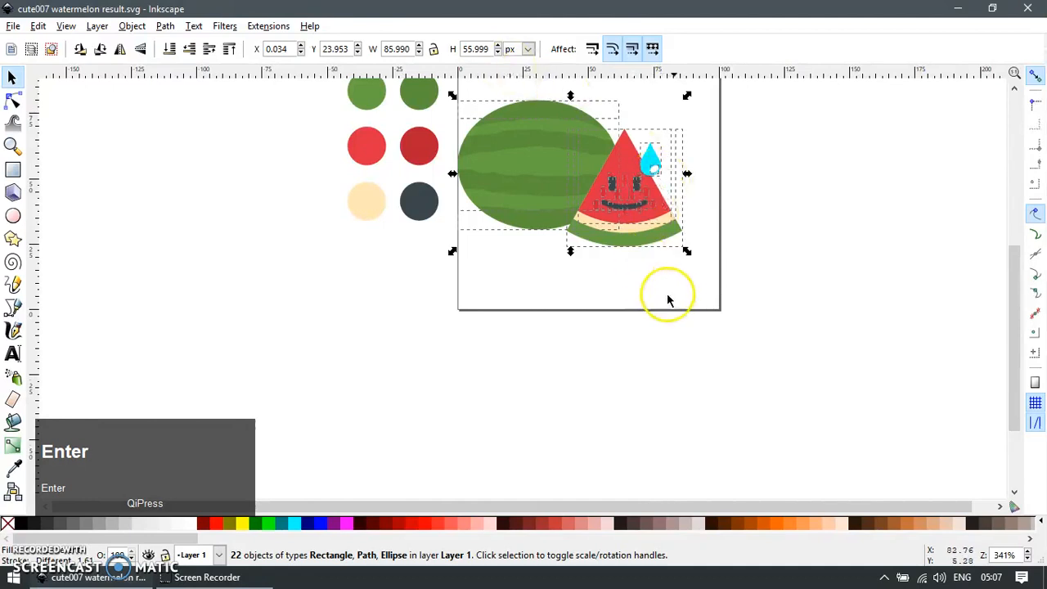
pyautogui.click(479, 47)
pyautogui.hotkey('ctrl', 'a')
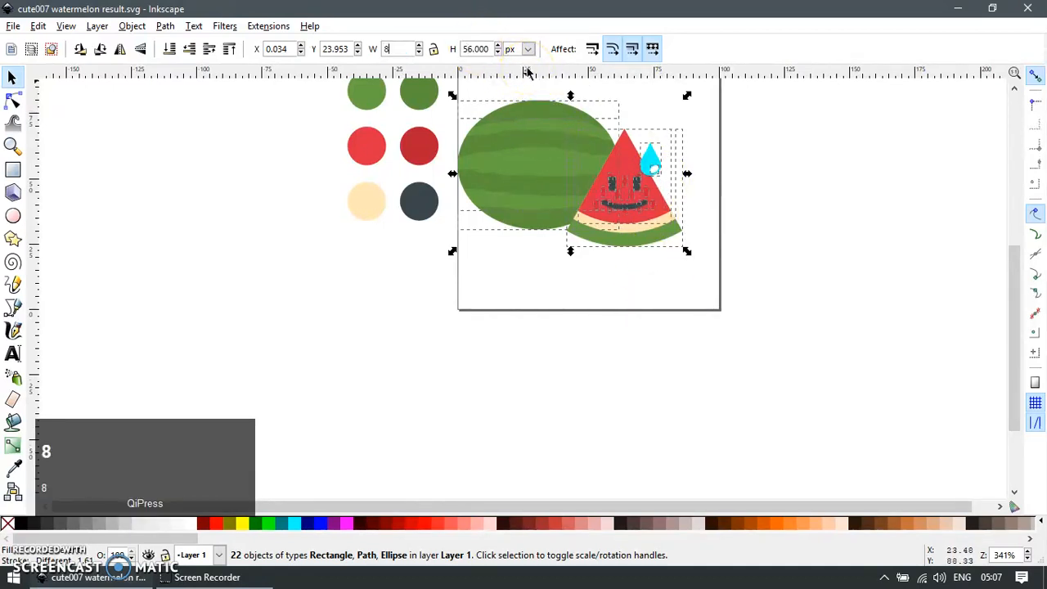
pyautogui.scroll(-1, 649, 163)
pyautogui.scroll(1, 643, 204)
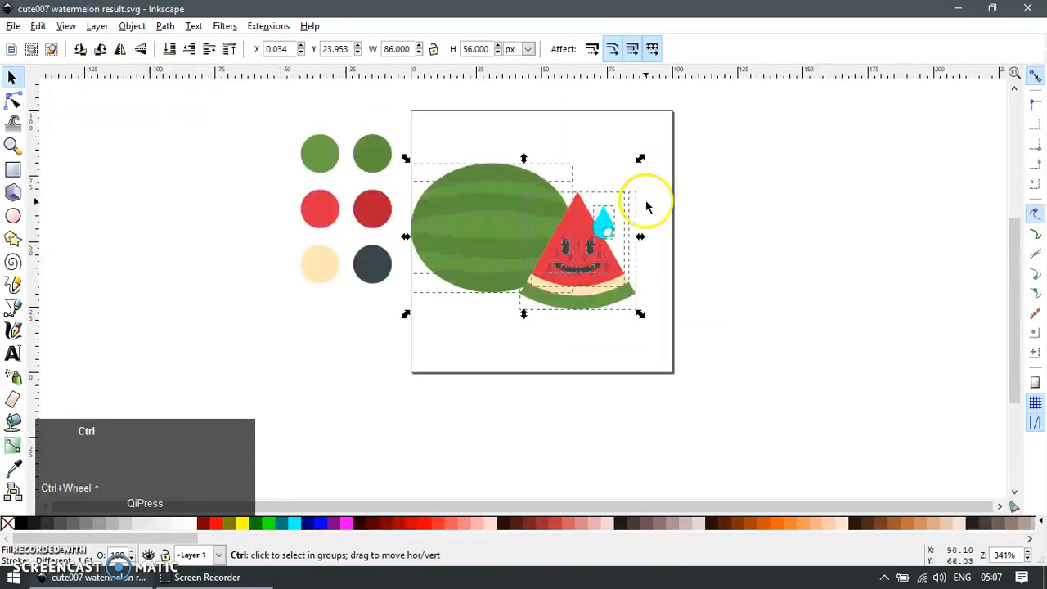
# Step: Group all the illustration's objects and center the group horizontally and vertically relative to the page
pyautogui.click(682, 202)
pyautogui.click(505, 230)
pyautogui.hotkey('ctrl', 'shift', 'a')
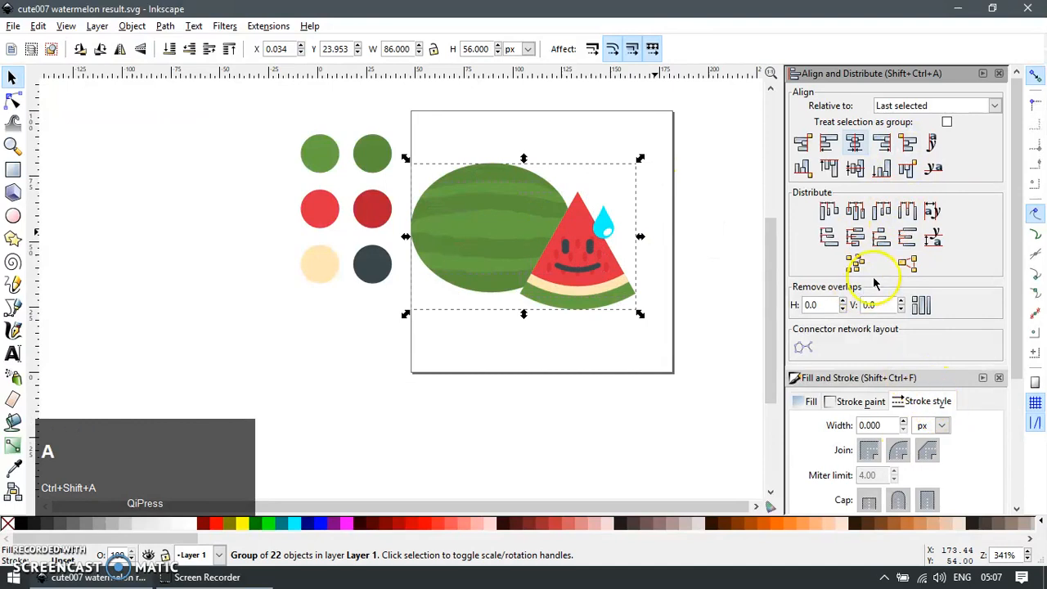
pyautogui.click(930, 107)
pyautogui.click(918, 197)
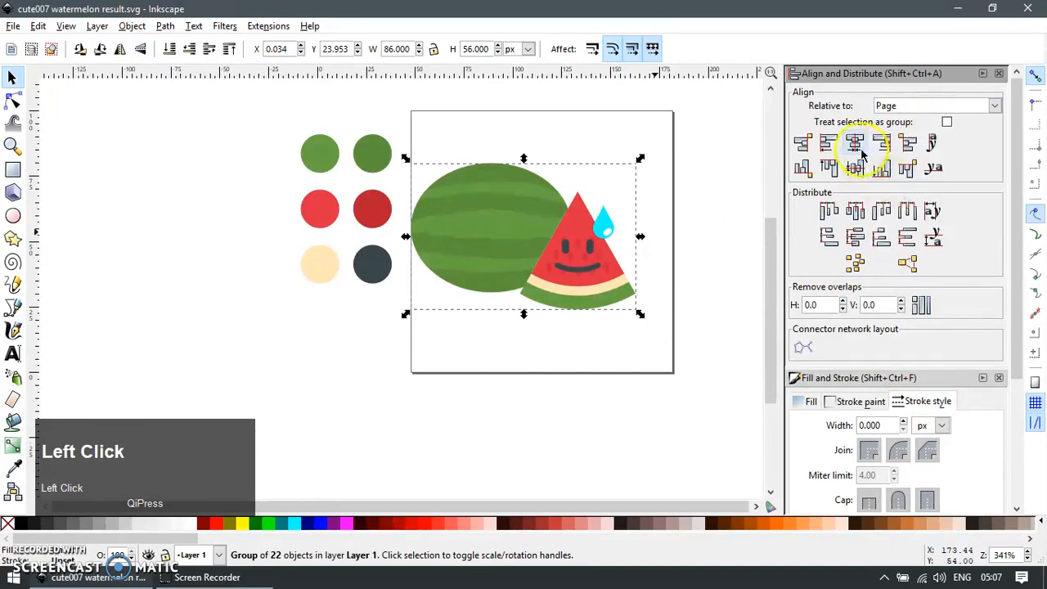
pyautogui.click(854, 144)
pyautogui.click(854, 170)
pyautogui.press('F12')
pyautogui.press('Escape')
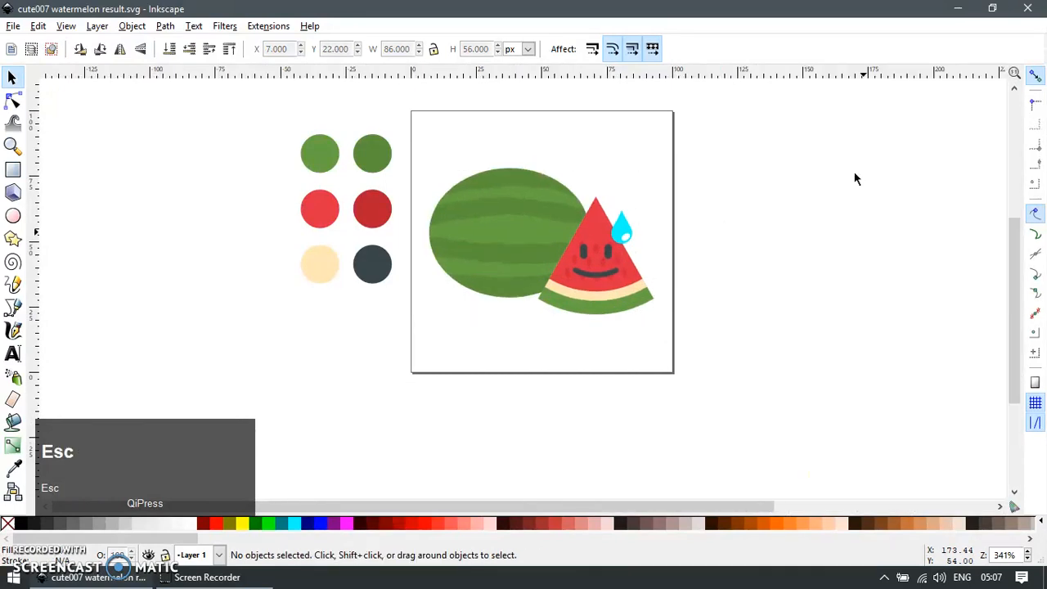